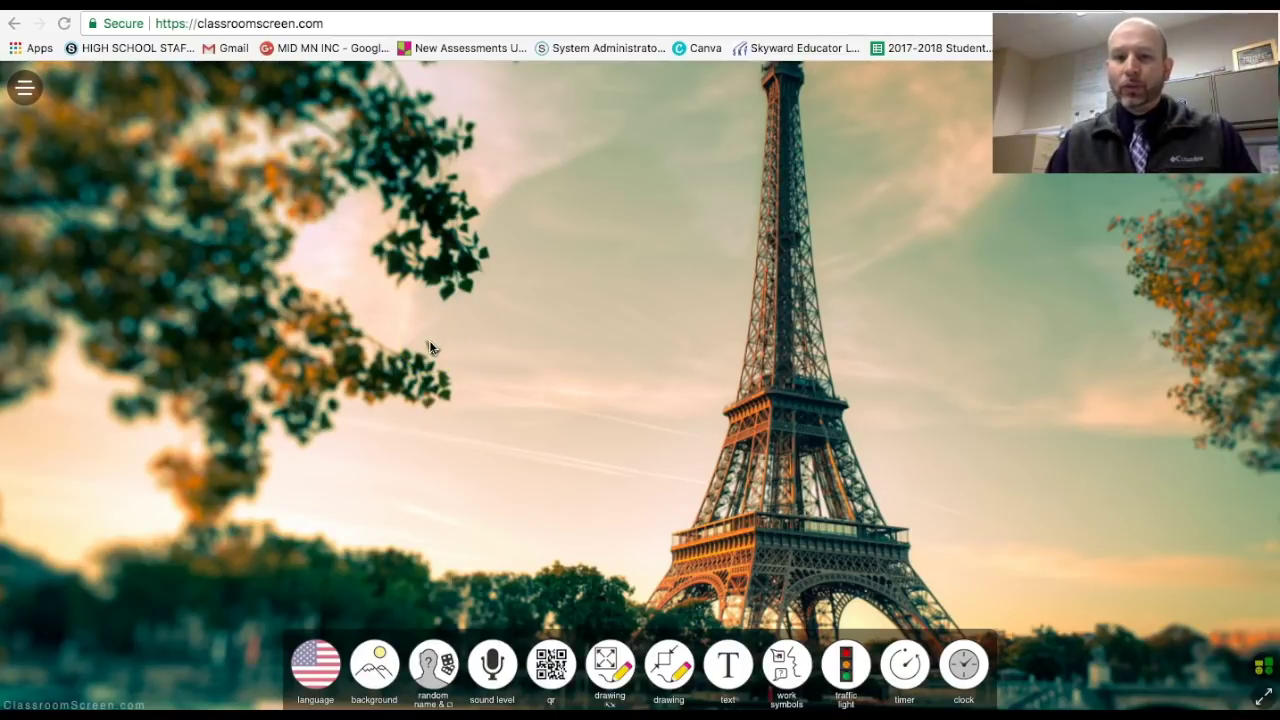
- Set the board background to the sunset tree photo
{"action": "left_click", "coordinate": [315, 678]}
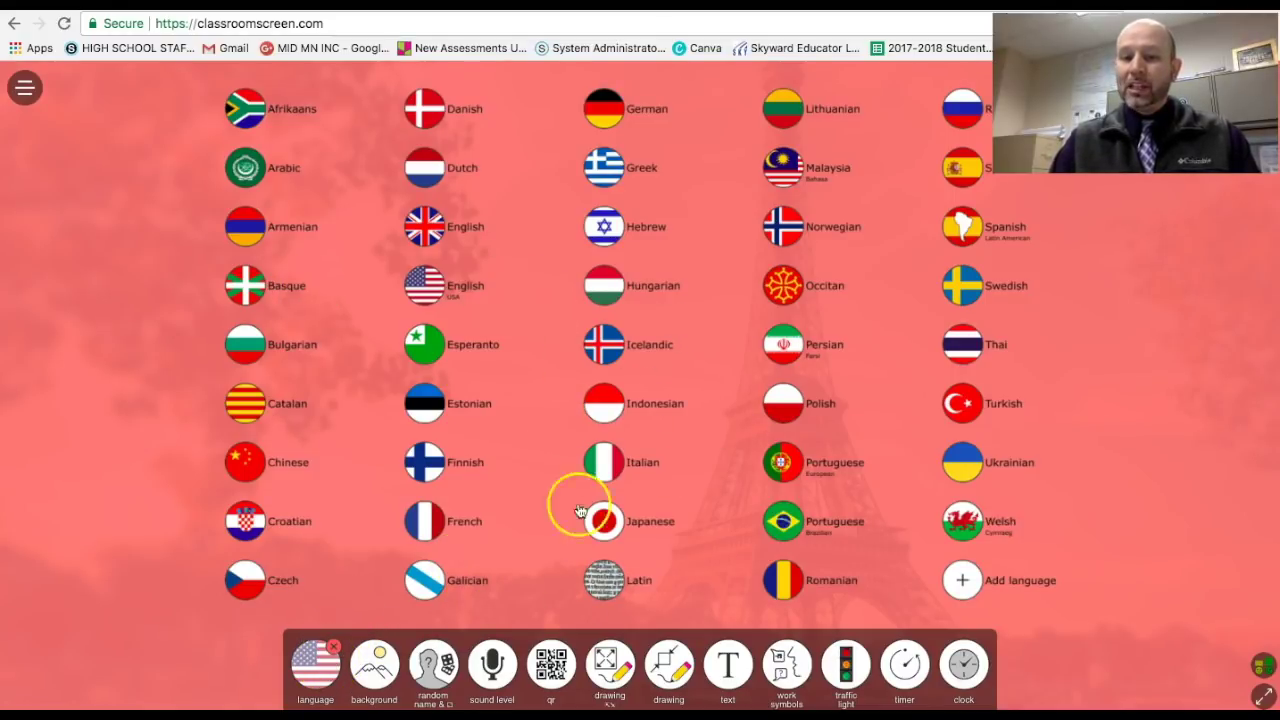
{"action": "left_click", "coordinate": [320, 655]}
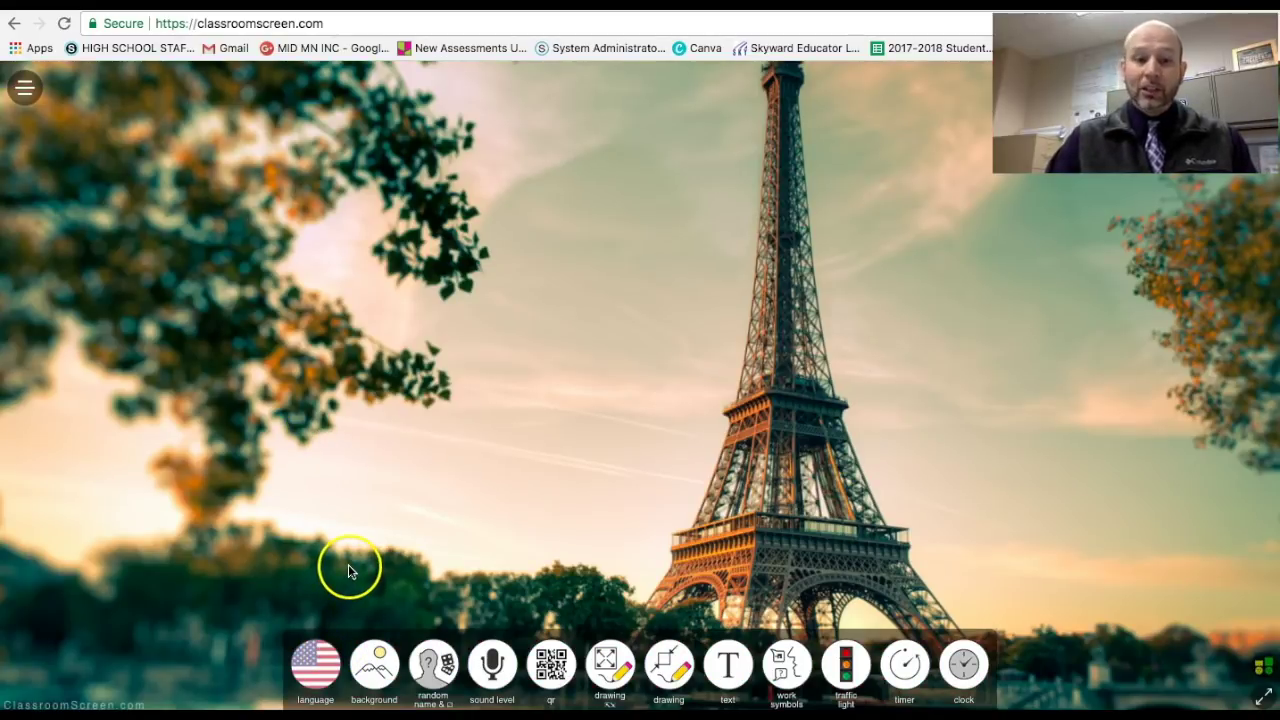
{"action": "left_click", "coordinate": [386, 656]}
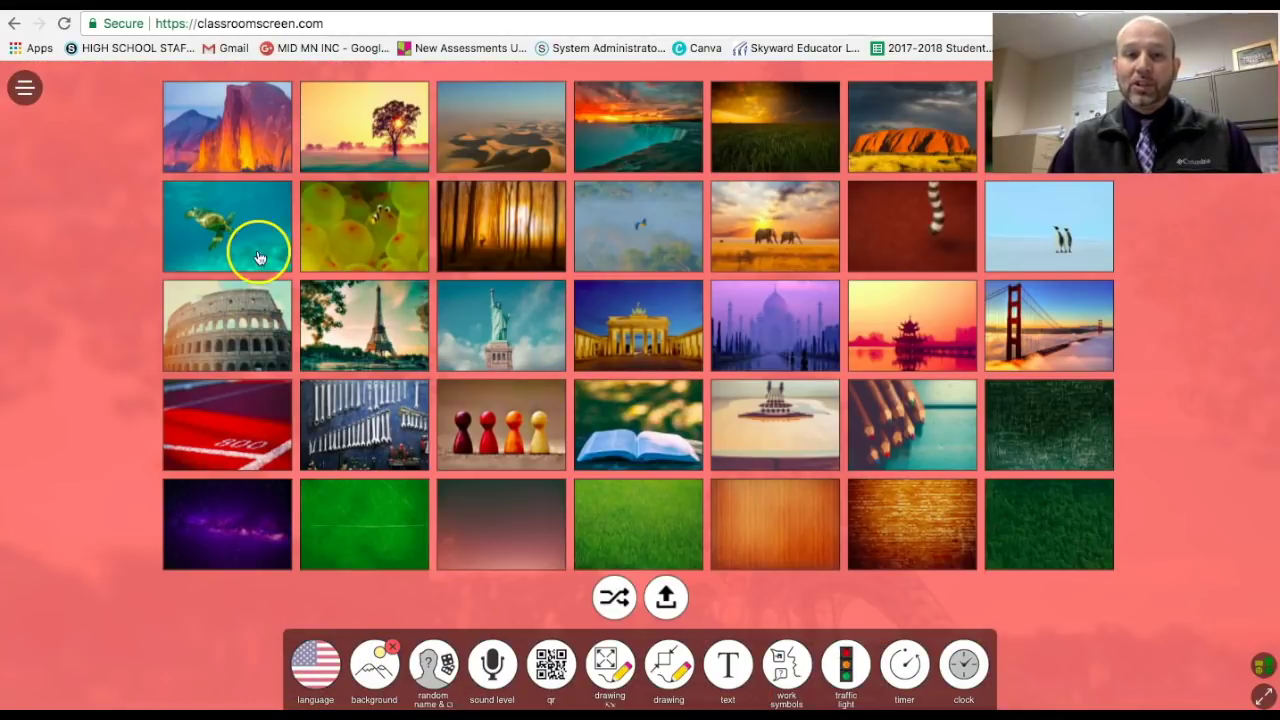
{"action": "left_click", "coordinate": [341, 140]}
{"action": "left_click", "coordinate": [322, 519]}
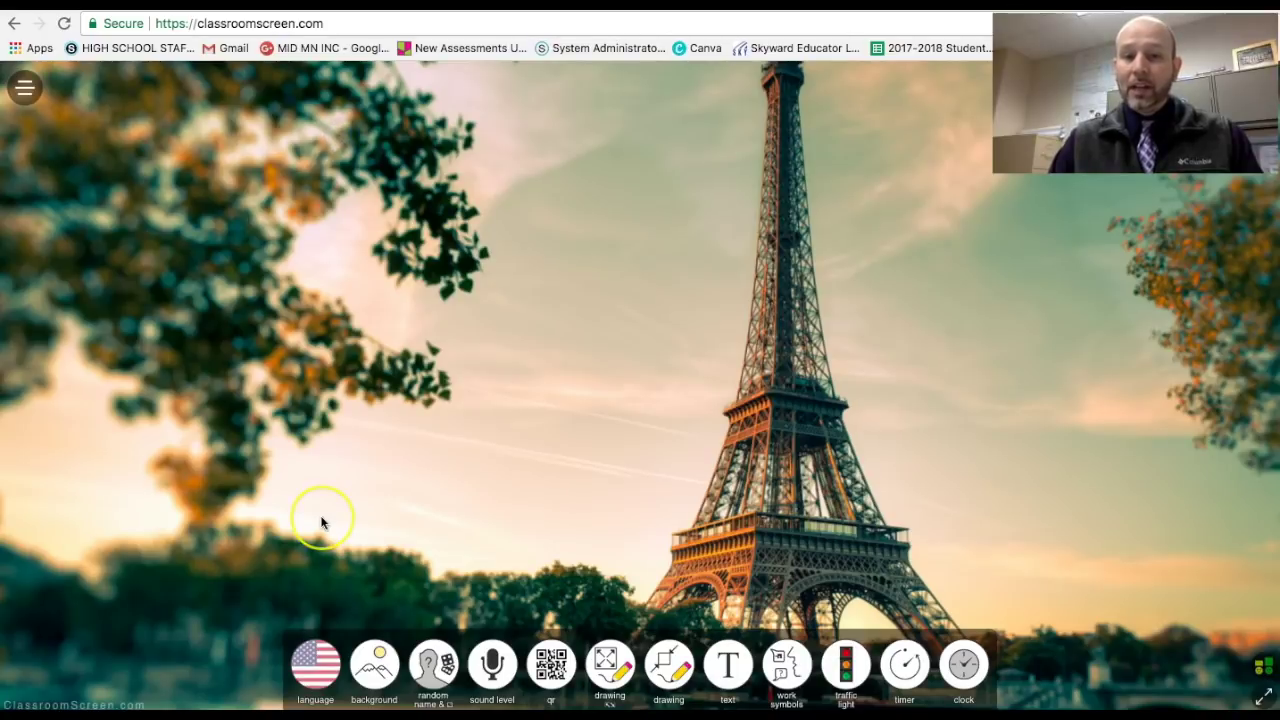
- Check the background upload option, then add a random name picker to the board
{"action": "left_click", "coordinate": [377, 665]}
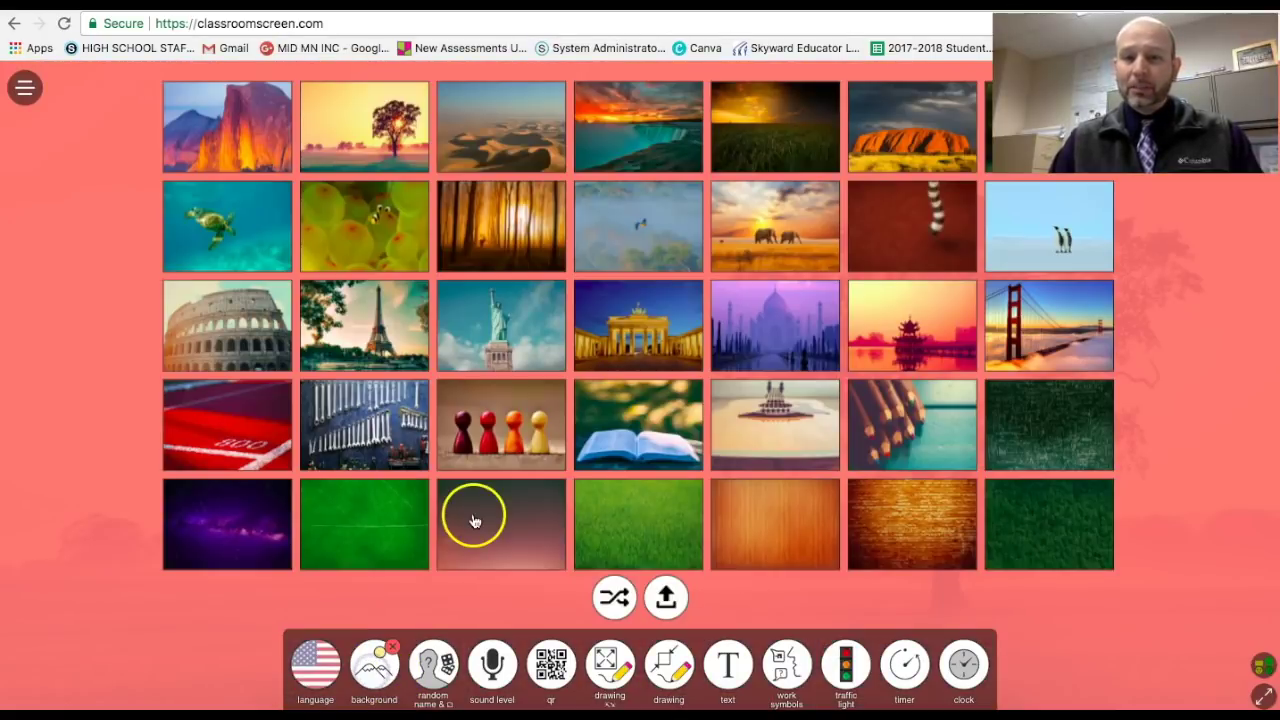
{"action": "left_click", "coordinate": [666, 598]}
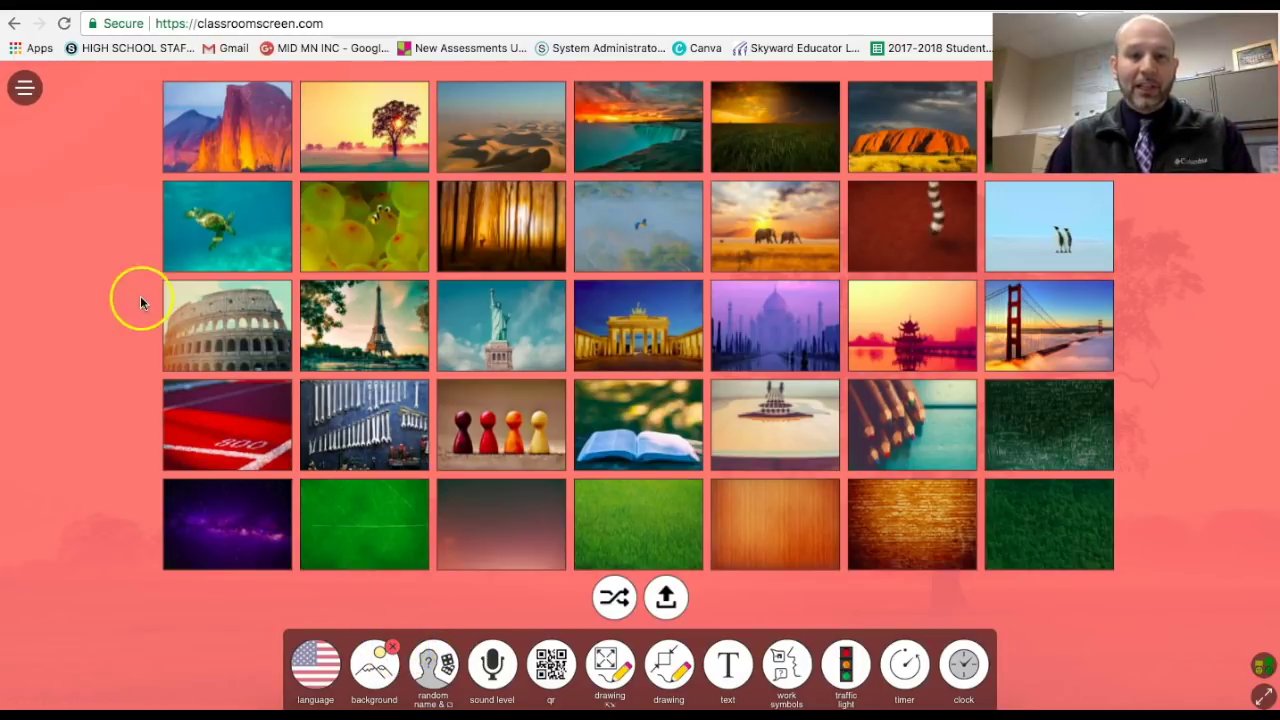
{"action": "left_click", "coordinate": [386, 652]}
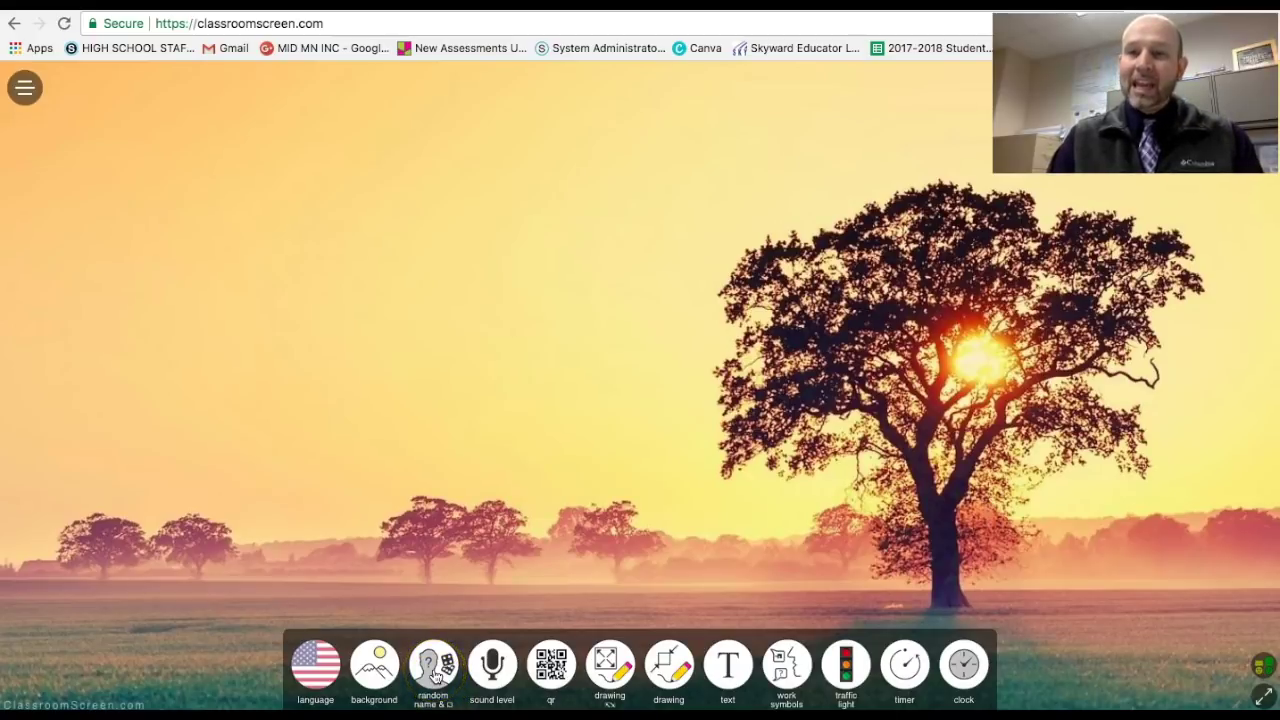
{"action": "left_click", "coordinate": [434, 676]}
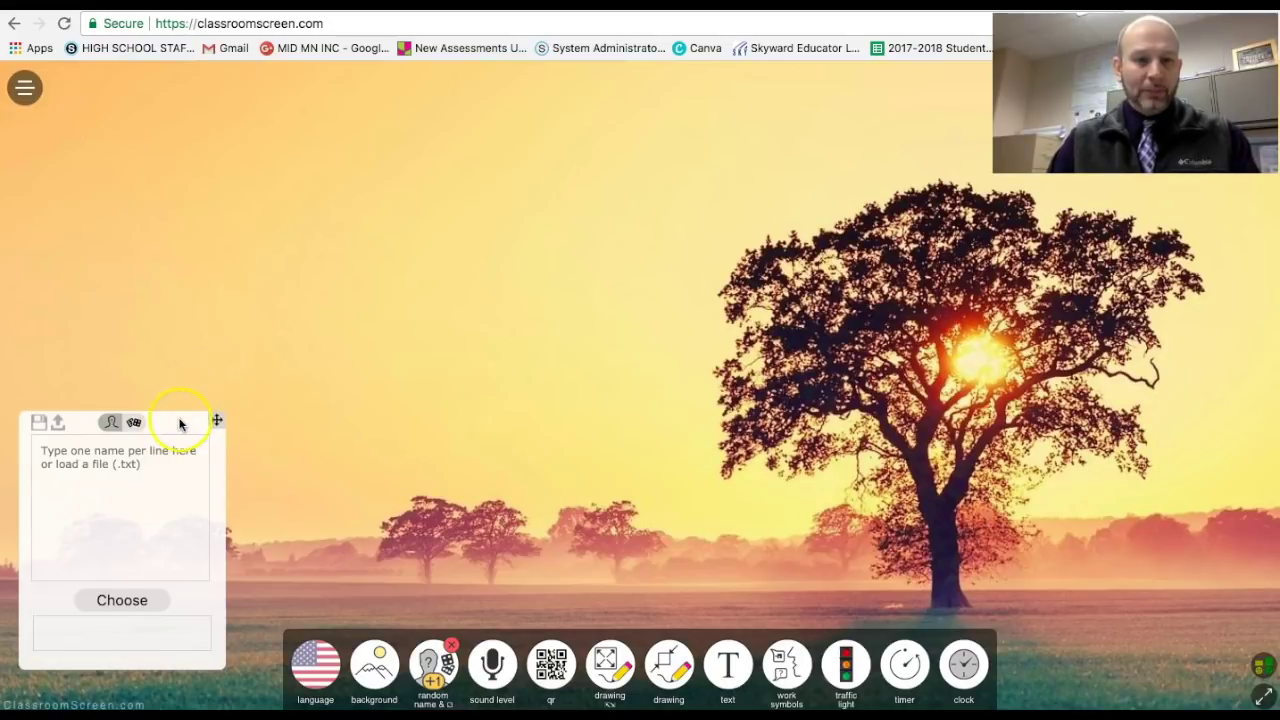
- Move the name picker to the top left and enter three names, one per line
{"action": "left_click_drag", "start_coordinate": [222, 419], "coordinate": [462, 155]}
{"action": "left_click", "coordinate": [365, 261]}
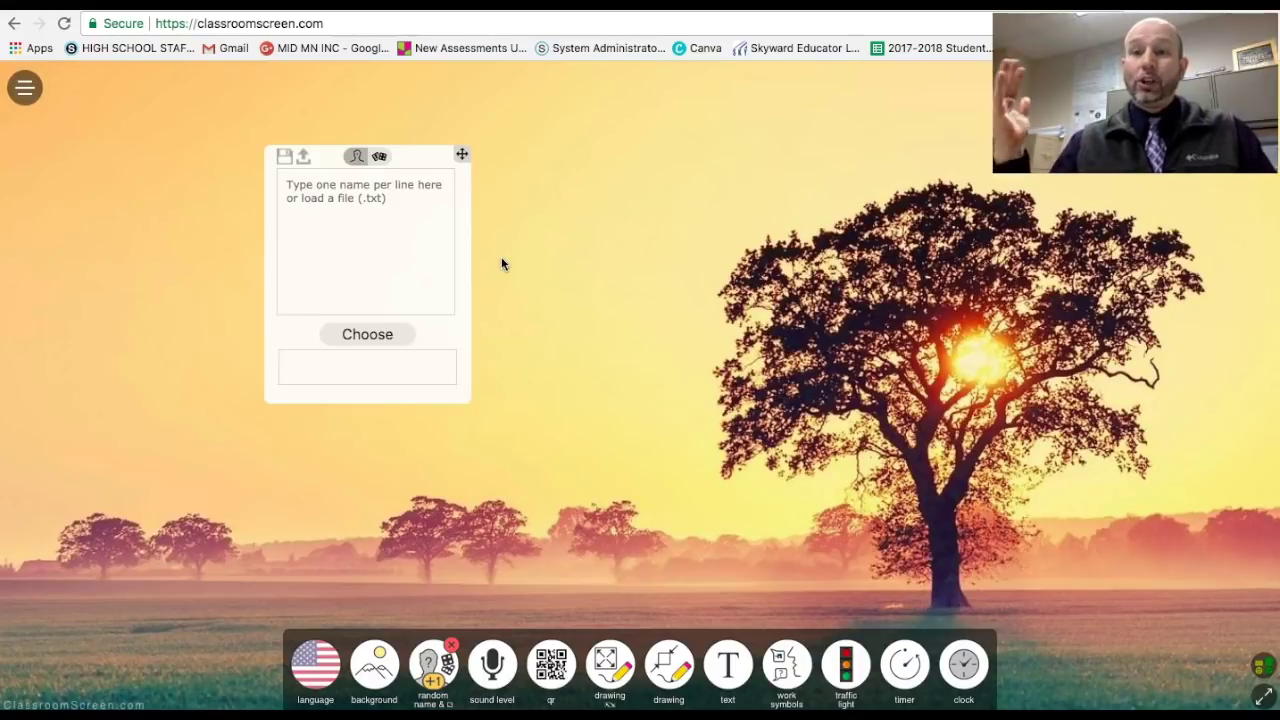
{"action": "left_click", "coordinate": [312, 205]}
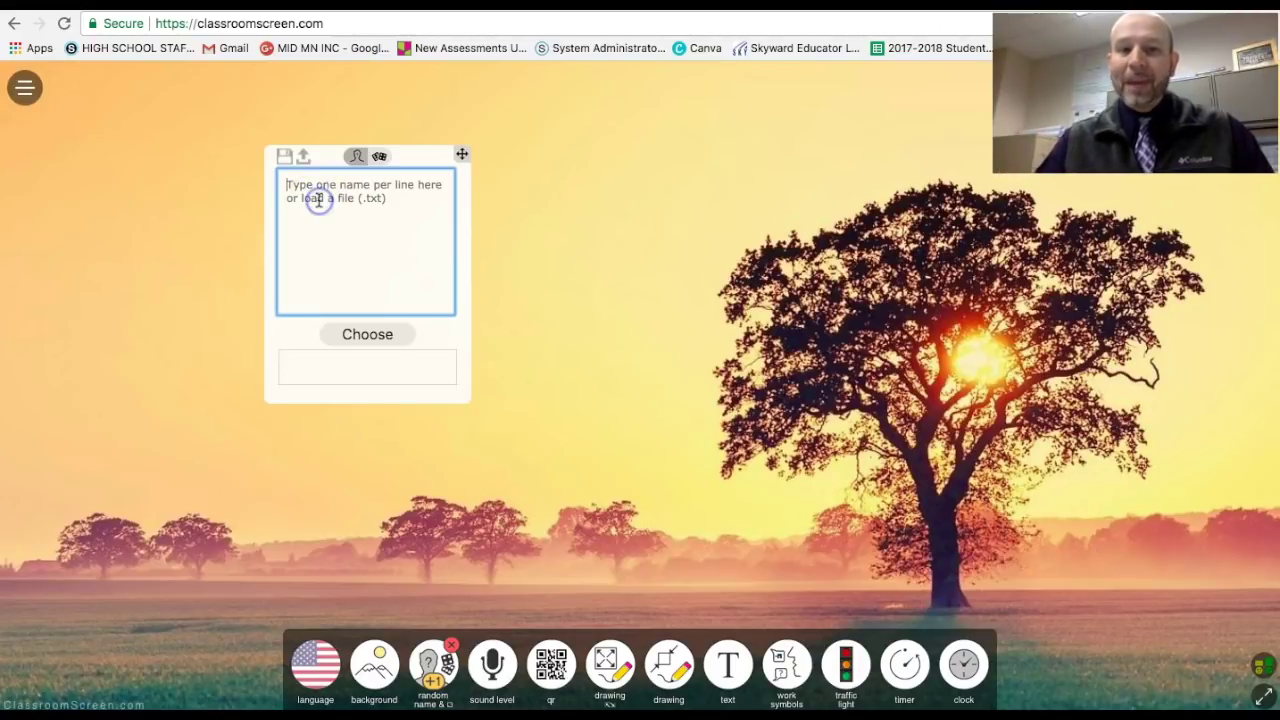
{"action": "type", "text": "Gle"}
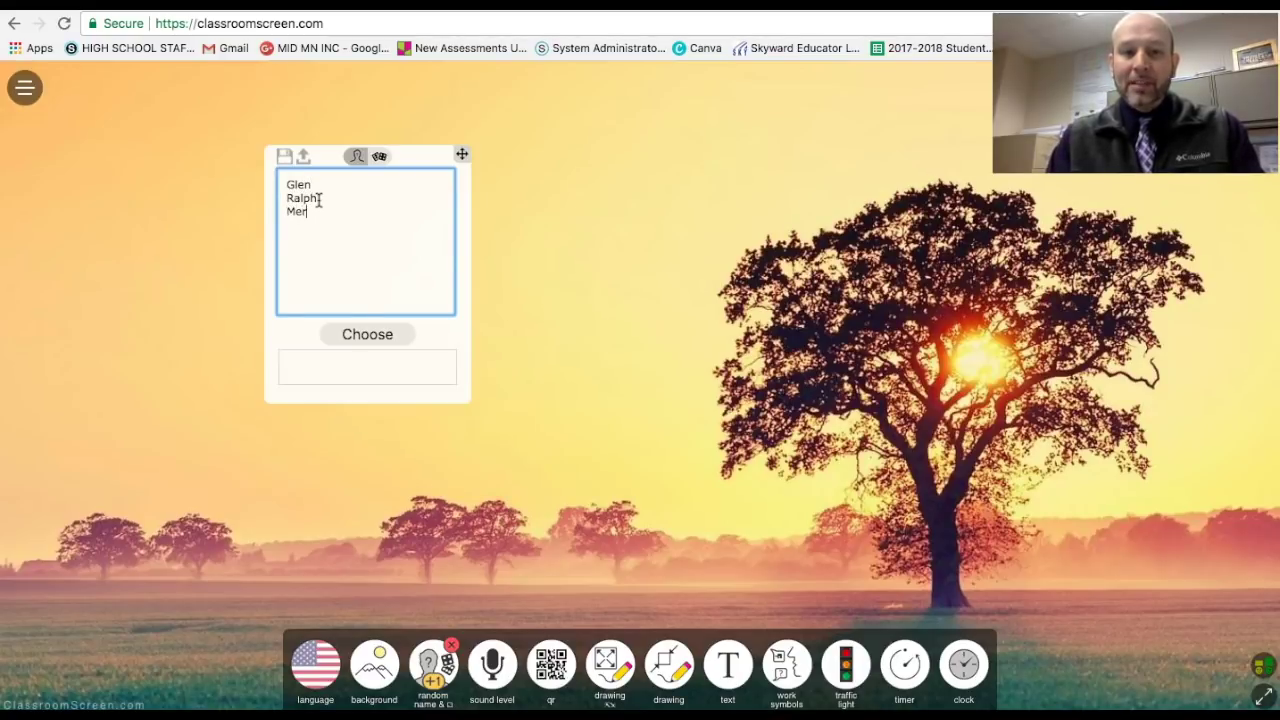
{"action": "type", "text": "n Ralph Mercedes"}
- Draw one random name from the three-name list
{"action": "left_click", "coordinate": [386, 277]}
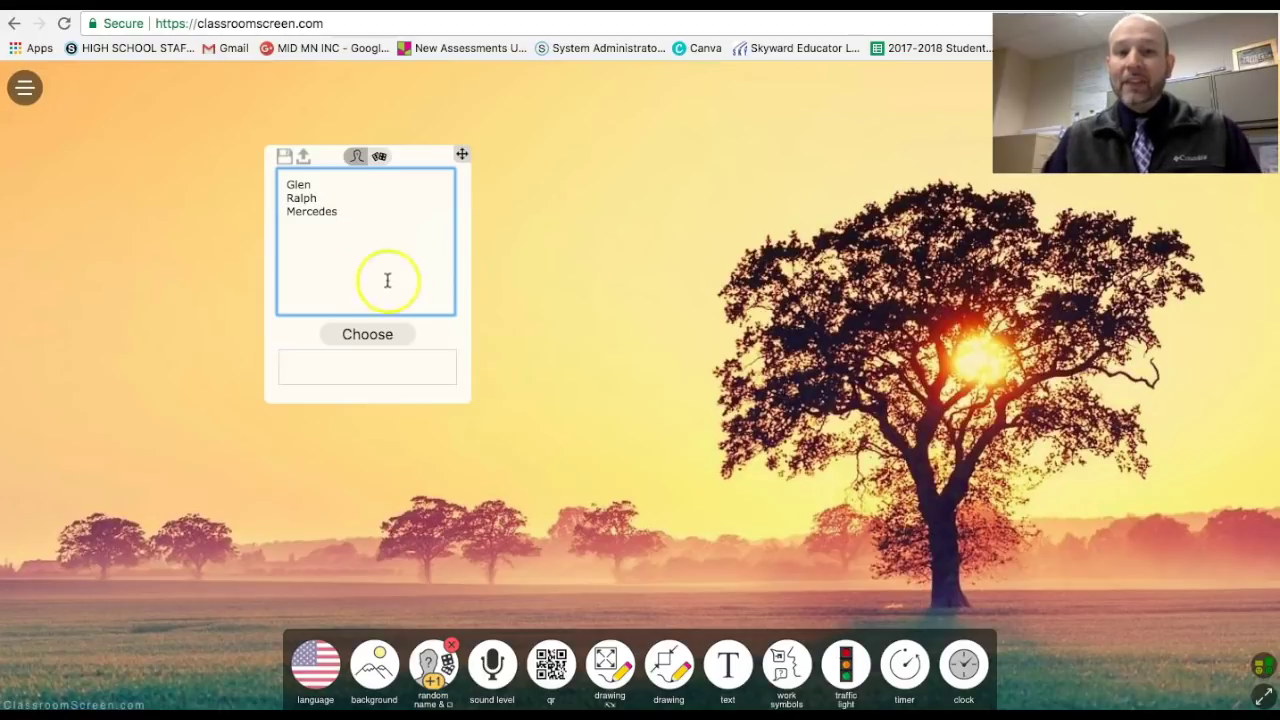
{"action": "left_click", "coordinate": [406, 335]}
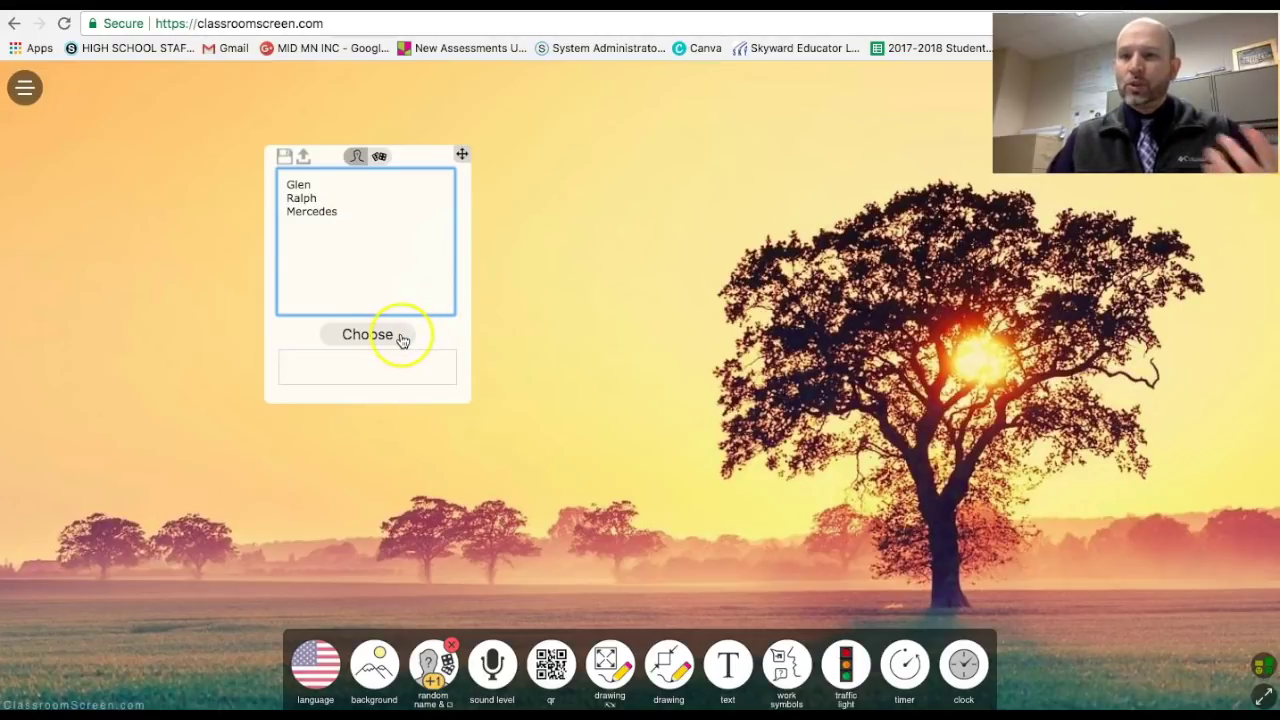
{"action": "left_click", "coordinate": [396, 349]}
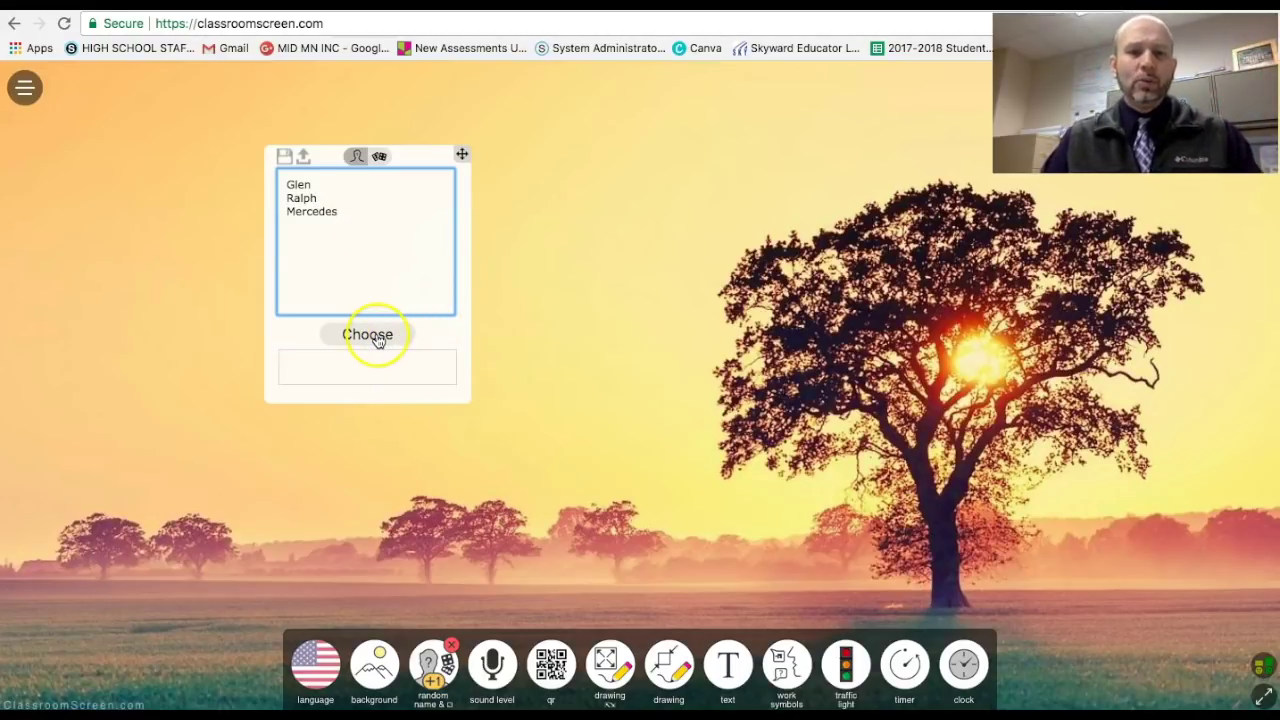
{"action": "left_click", "coordinate": [369, 334]}
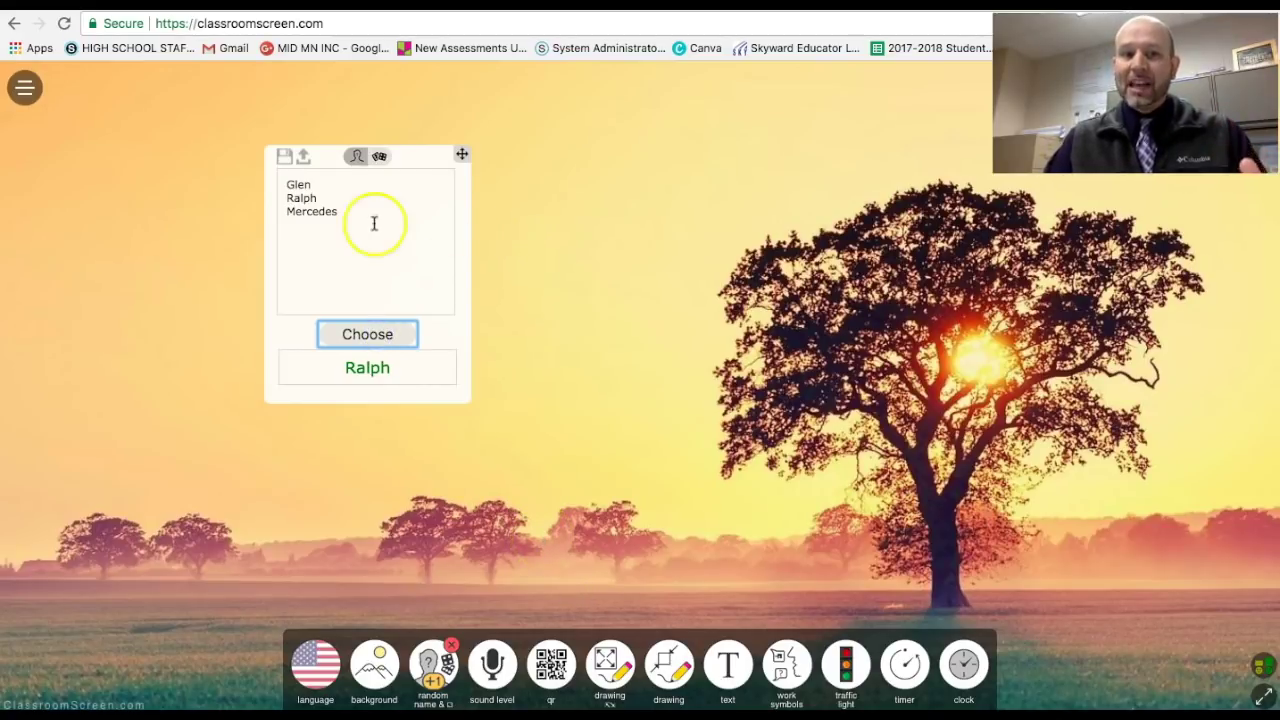
- Start loading a name list from a Downloads file, cancel, and switch to dice
{"action": "left_click", "coordinate": [303, 159]}
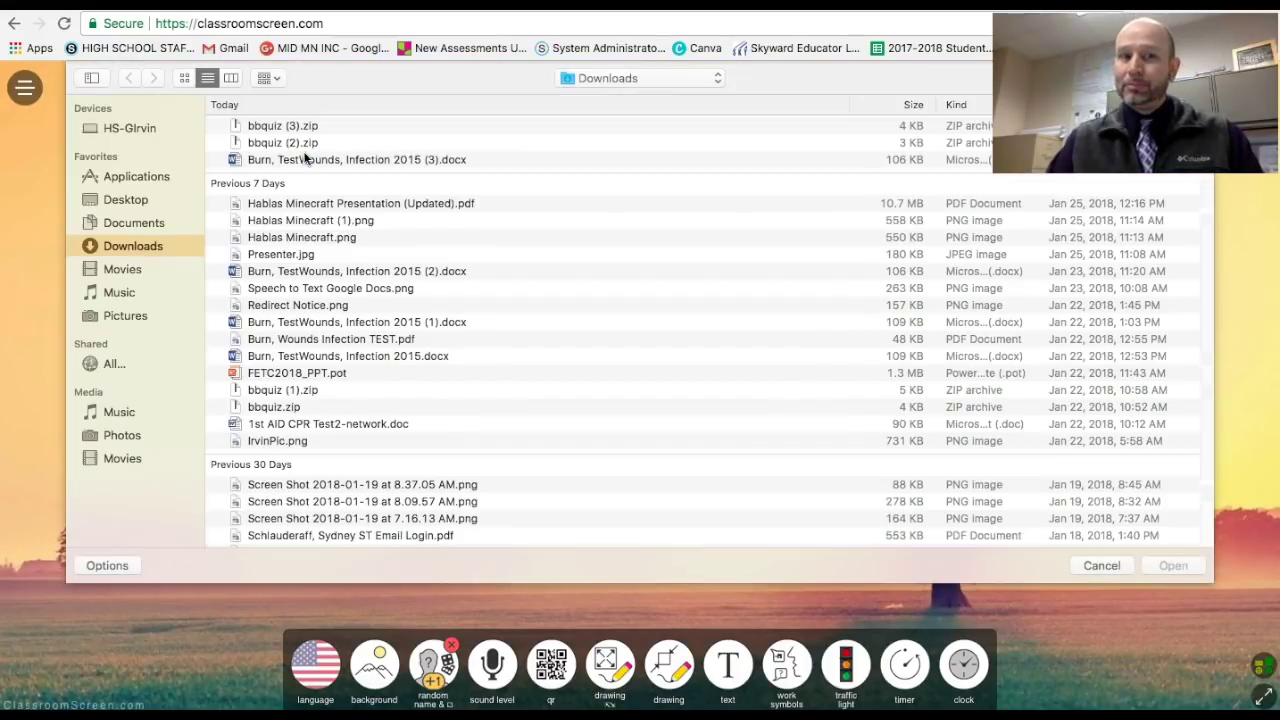
{"action": "left_click", "coordinate": [400, 237]}
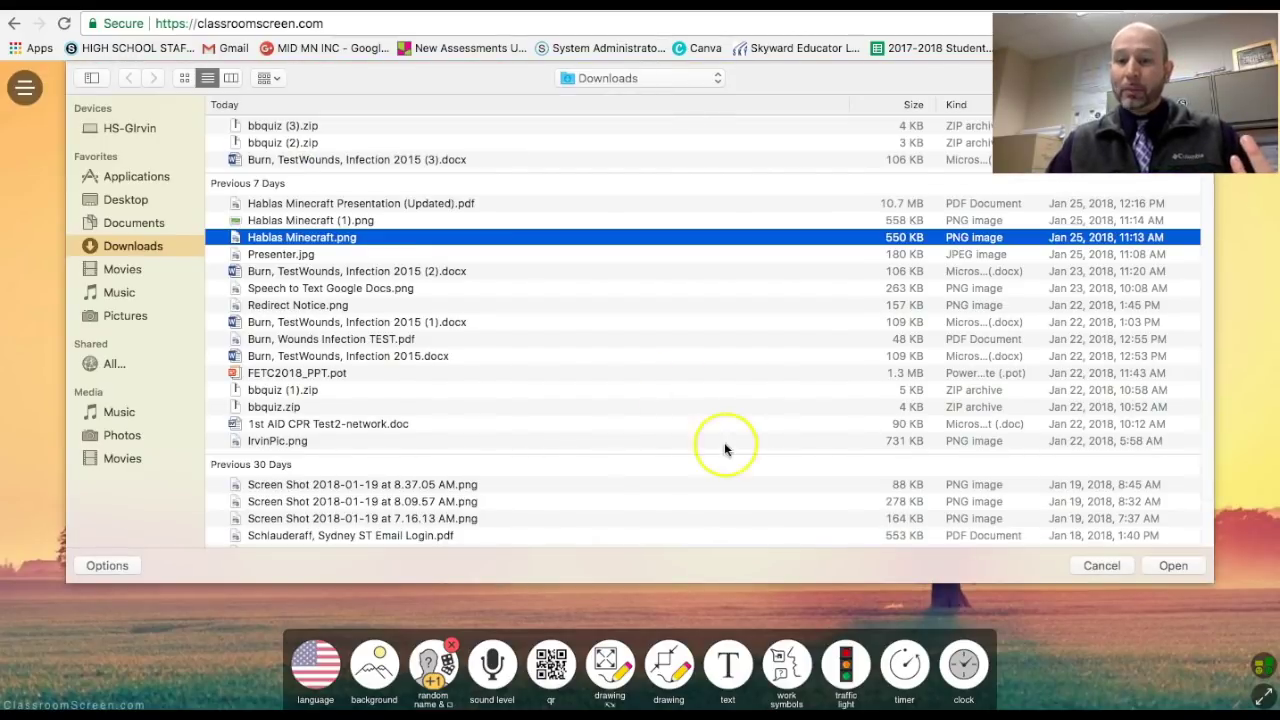
{"action": "left_click", "coordinate": [1101, 565]}
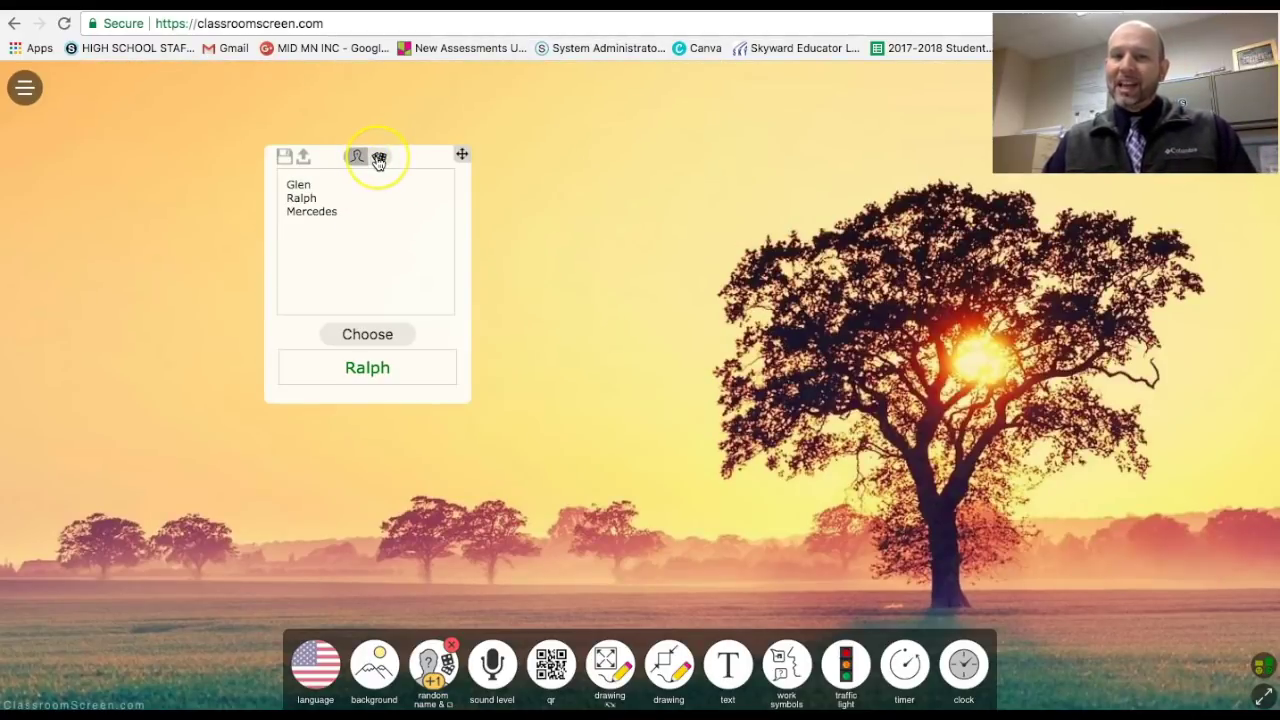
{"action": "left_click", "coordinate": [379, 160]}
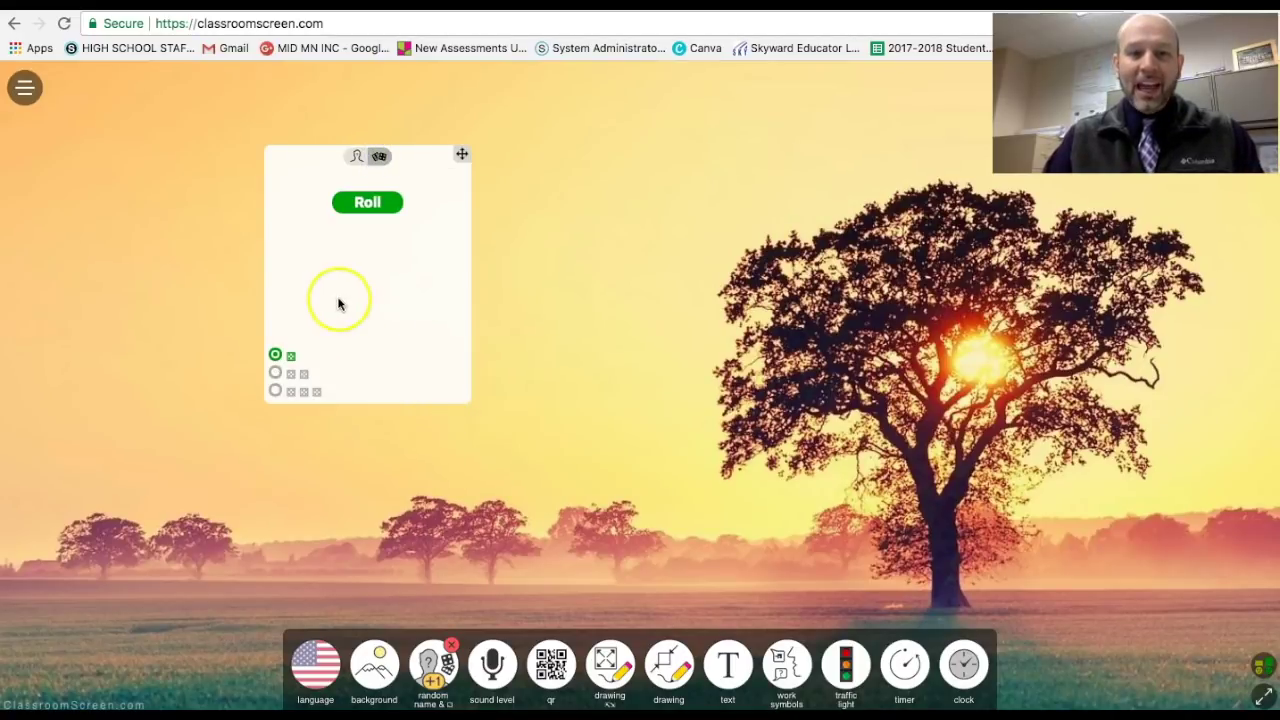
- Set the dice widget to two dice, roll them, and move it to the left edge
{"action": "left_click", "coordinate": [273, 377]}
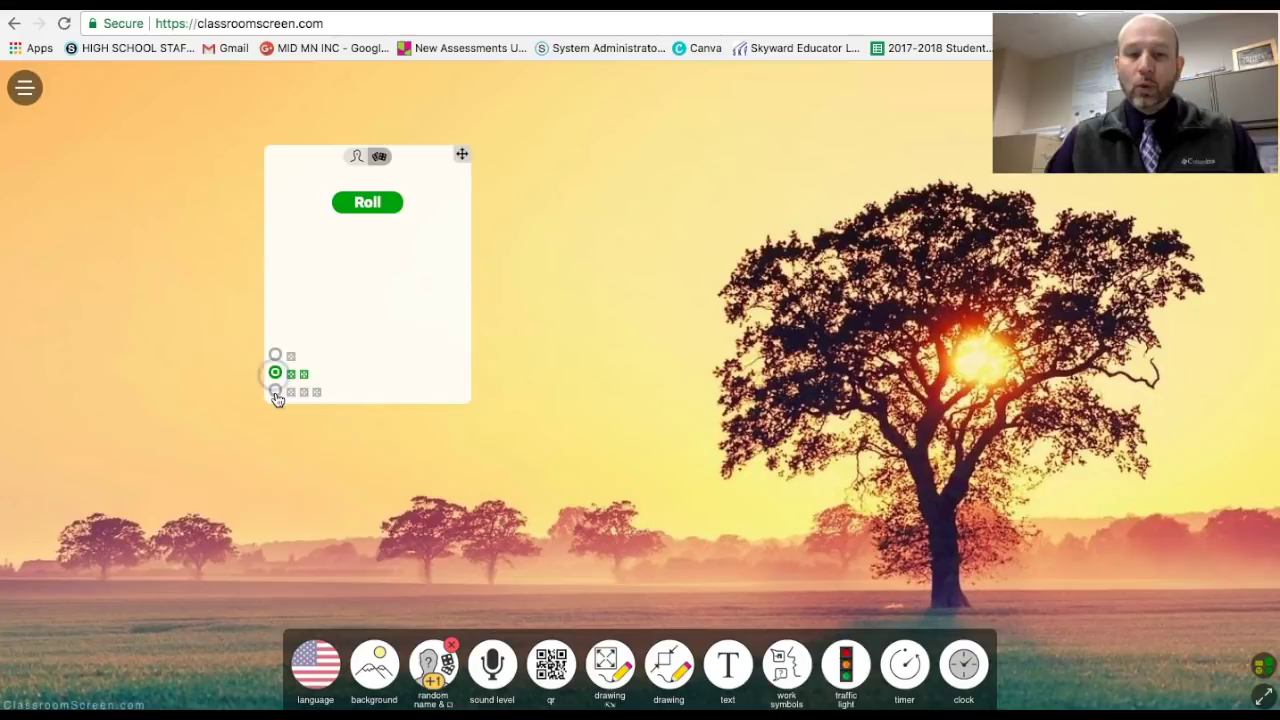
{"action": "right_click", "coordinate": [273, 393]}
{"action": "left_click", "coordinate": [269, 399]}
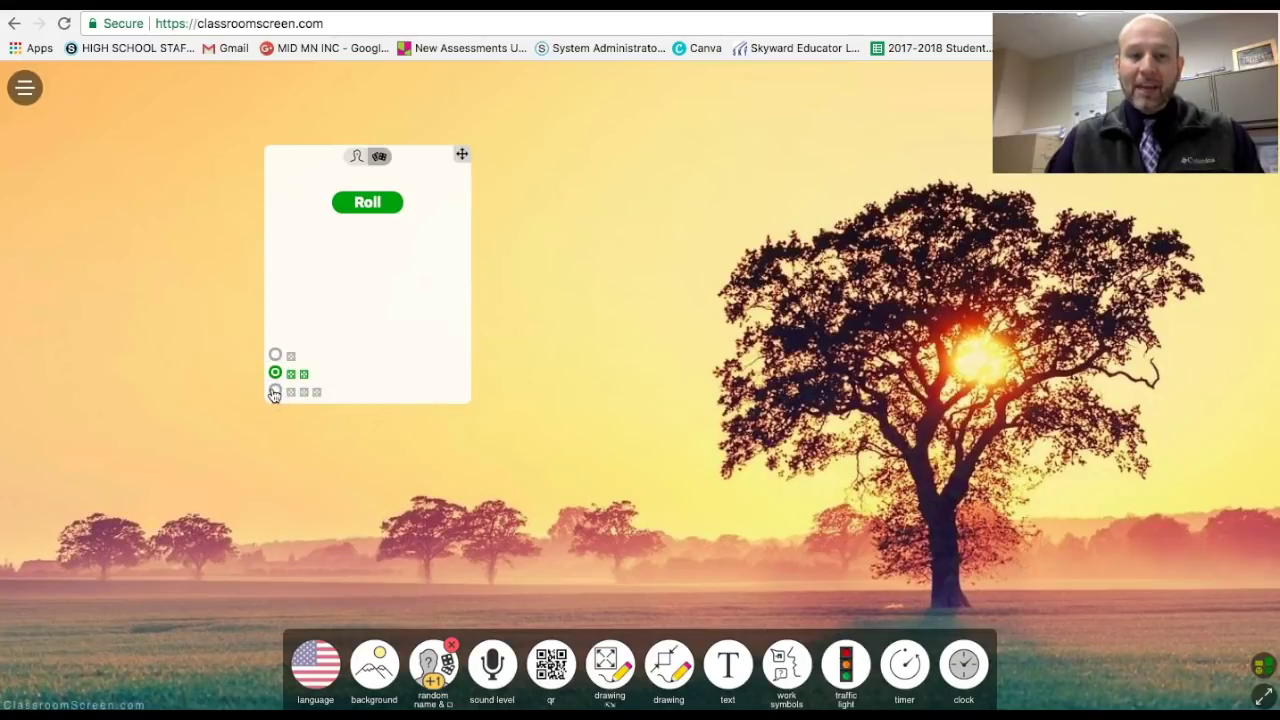
{"action": "left_click", "coordinate": [360, 202]}
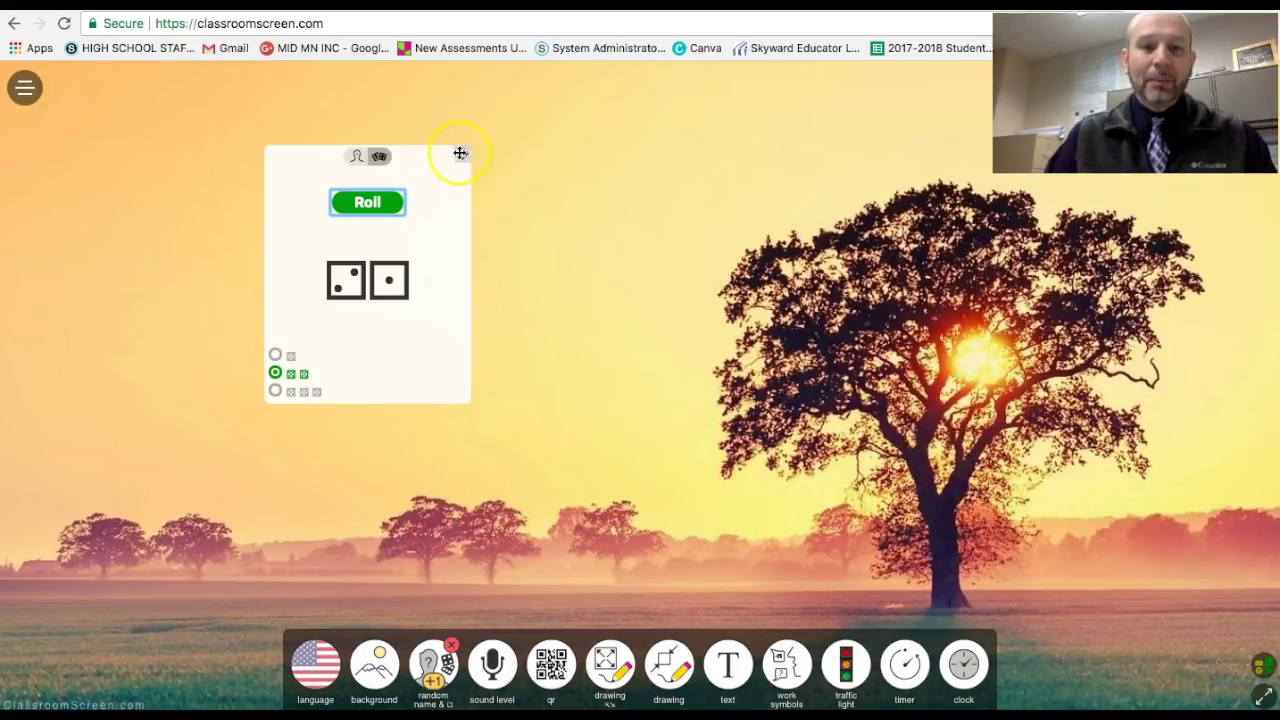
{"action": "left_click_drag", "start_coordinate": [448, 161], "coordinate": [222, 239]}
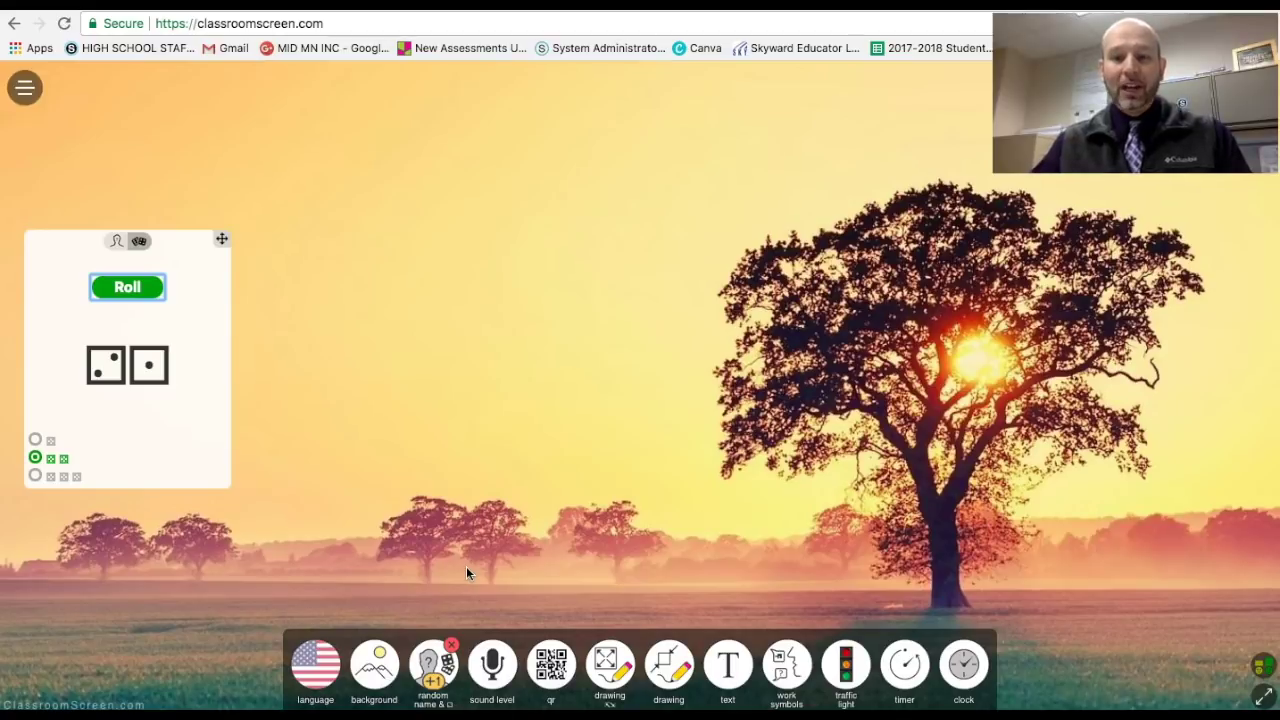
- Run the sound level meter at sensitivity 1, remove it, then add a QR code
{"action": "left_click", "coordinate": [497, 666]}
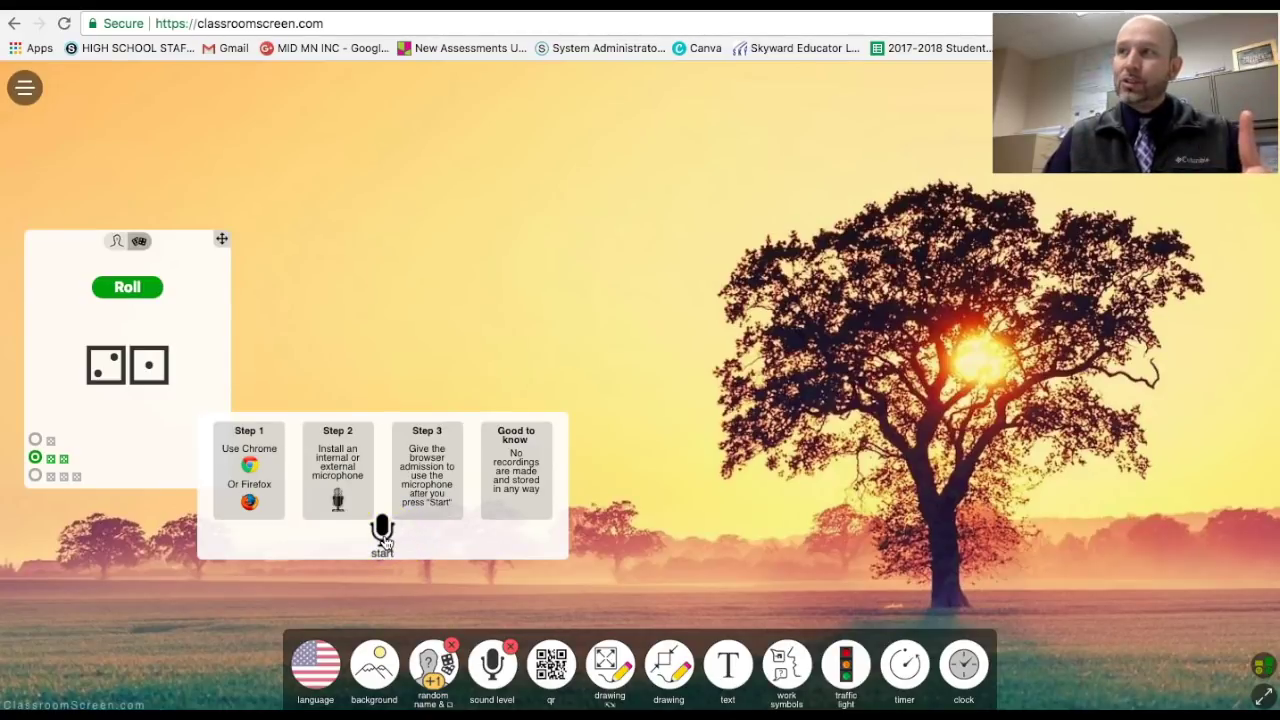
{"action": "left_click", "coordinate": [383, 535]}
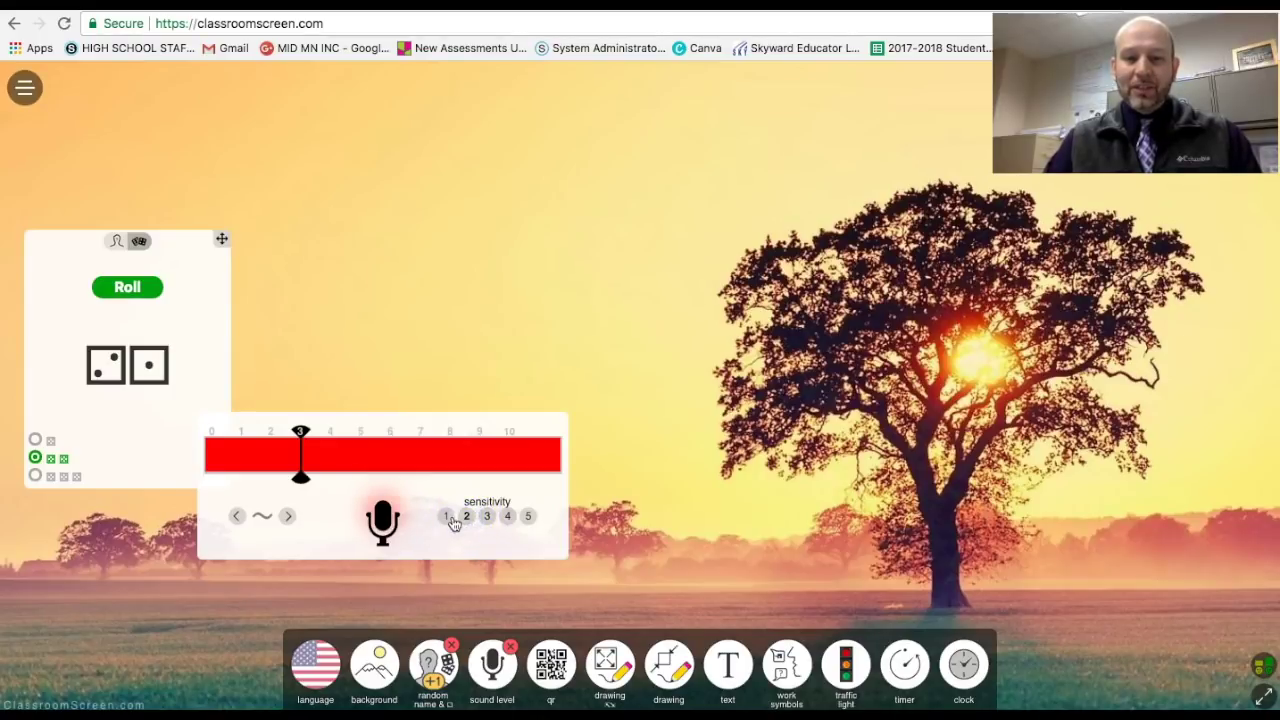
{"action": "left_click", "coordinate": [448, 520]}
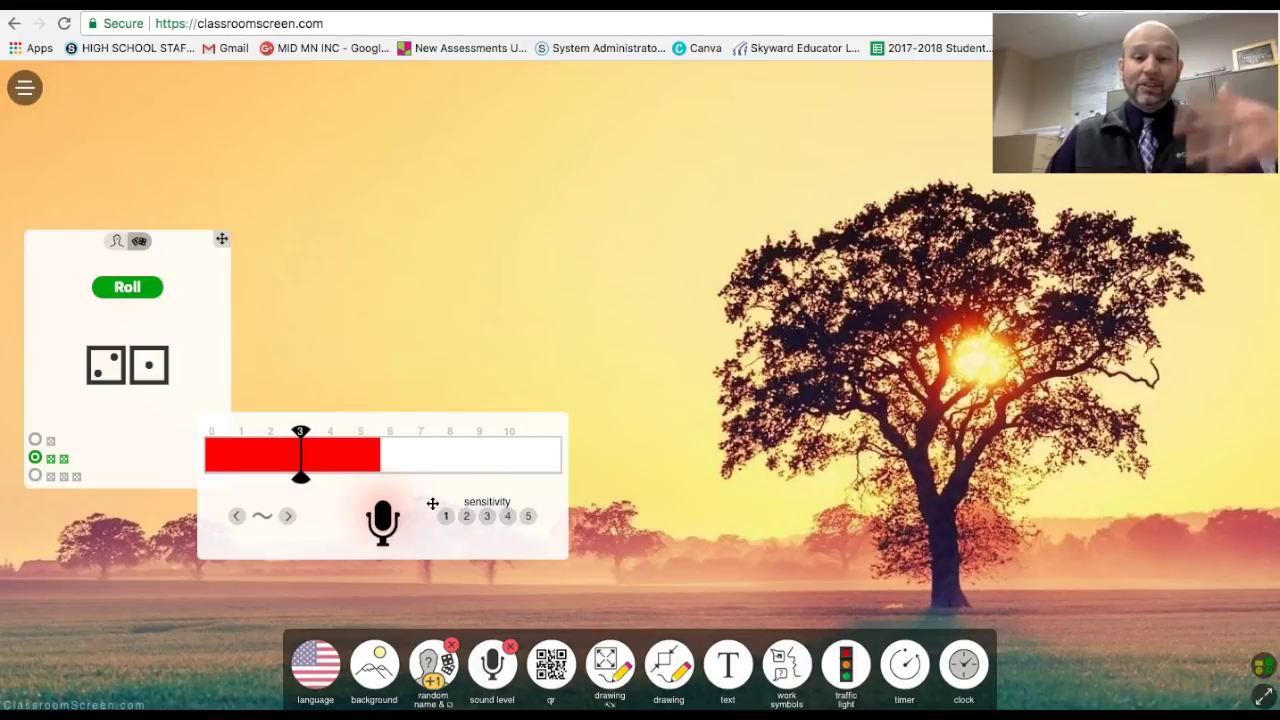
{"action": "left_click", "coordinate": [512, 645]}
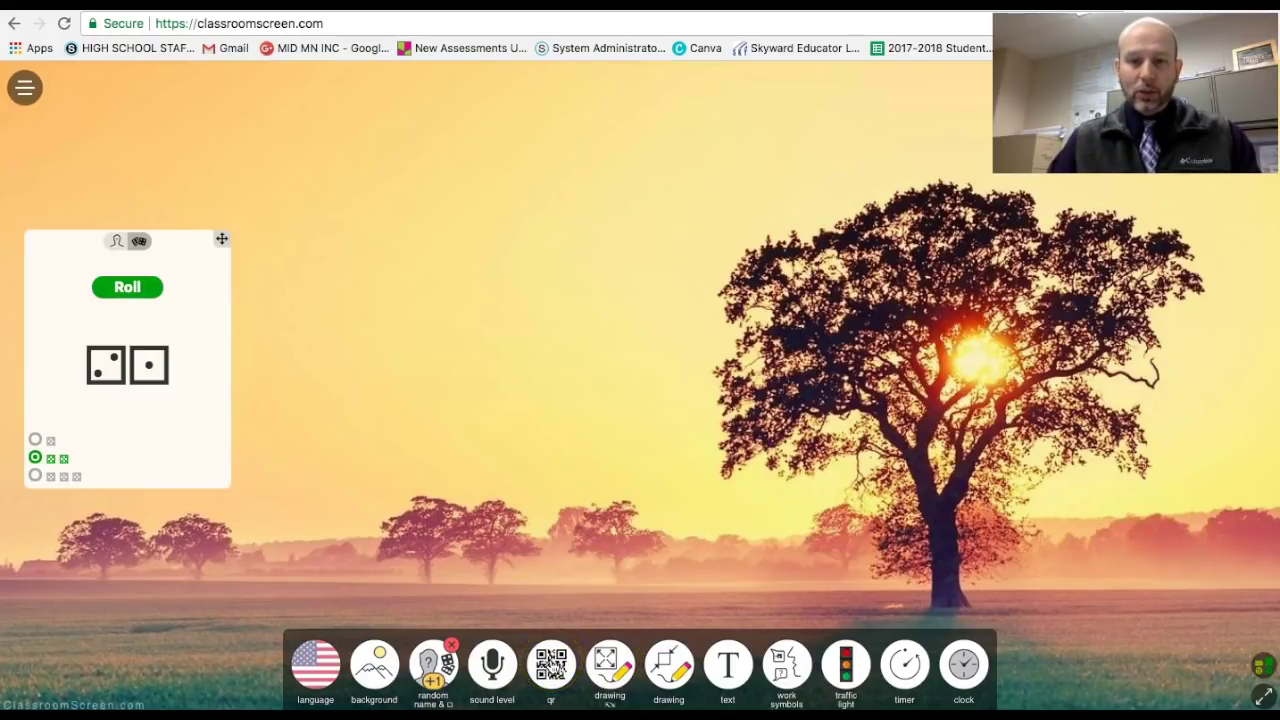
{"action": "left_click", "coordinate": [551, 663]}
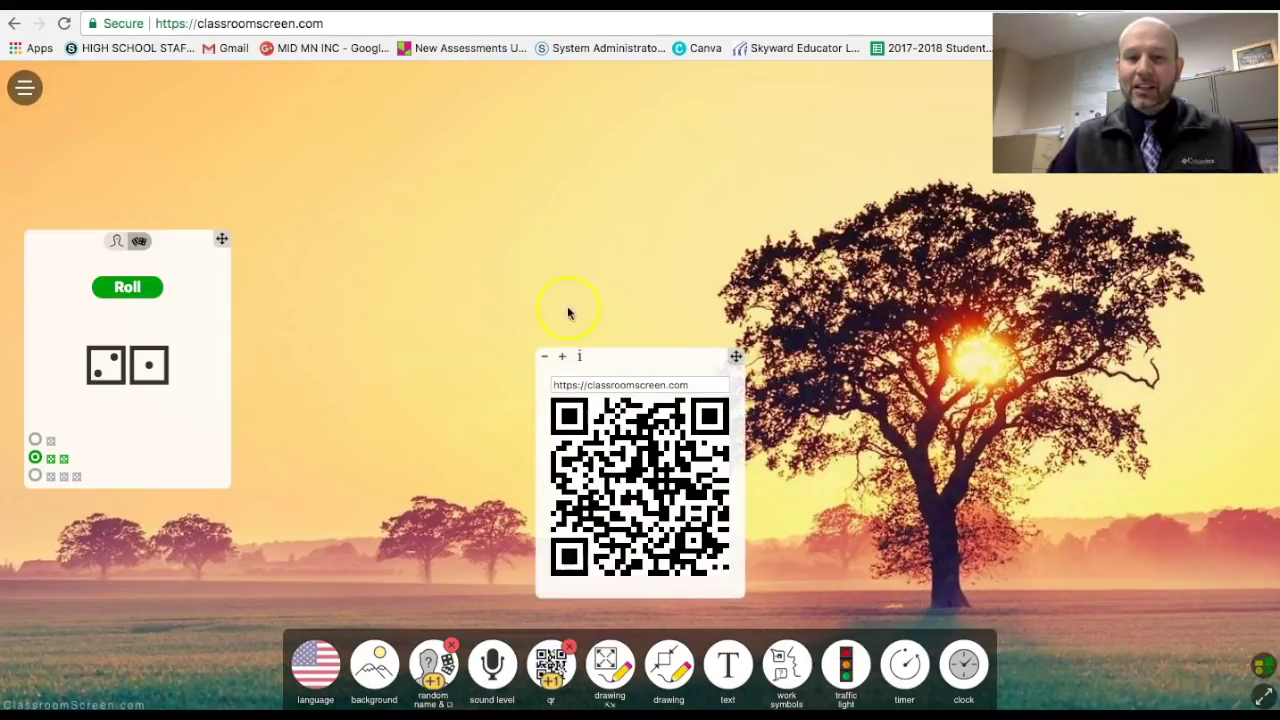
- Change the QR code's address to schoology.com
{"action": "left_click_drag", "start_coordinate": [609, 358], "coordinate": [465, 158]}
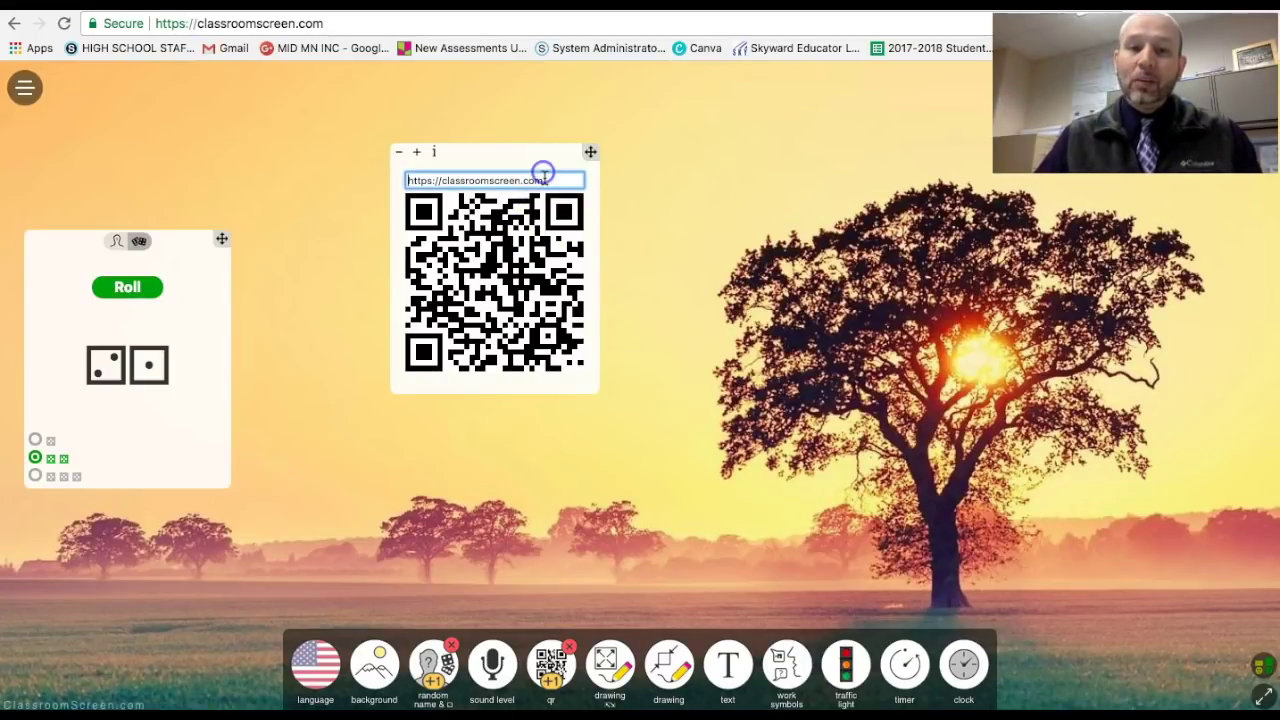
{"action": "left_click_drag", "start_coordinate": [543, 179], "coordinate": [361, 184]}
{"action": "type", "text": "schoo"}
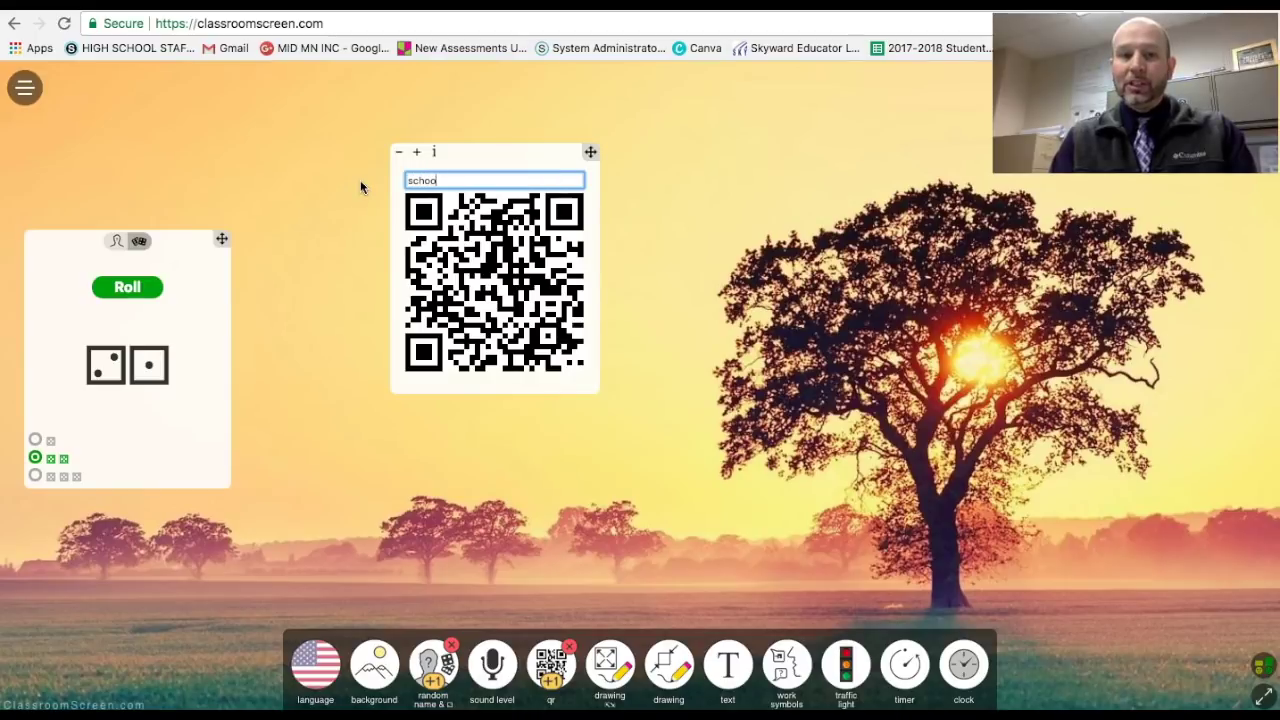
{"action": "type", "text": "logy.com"}
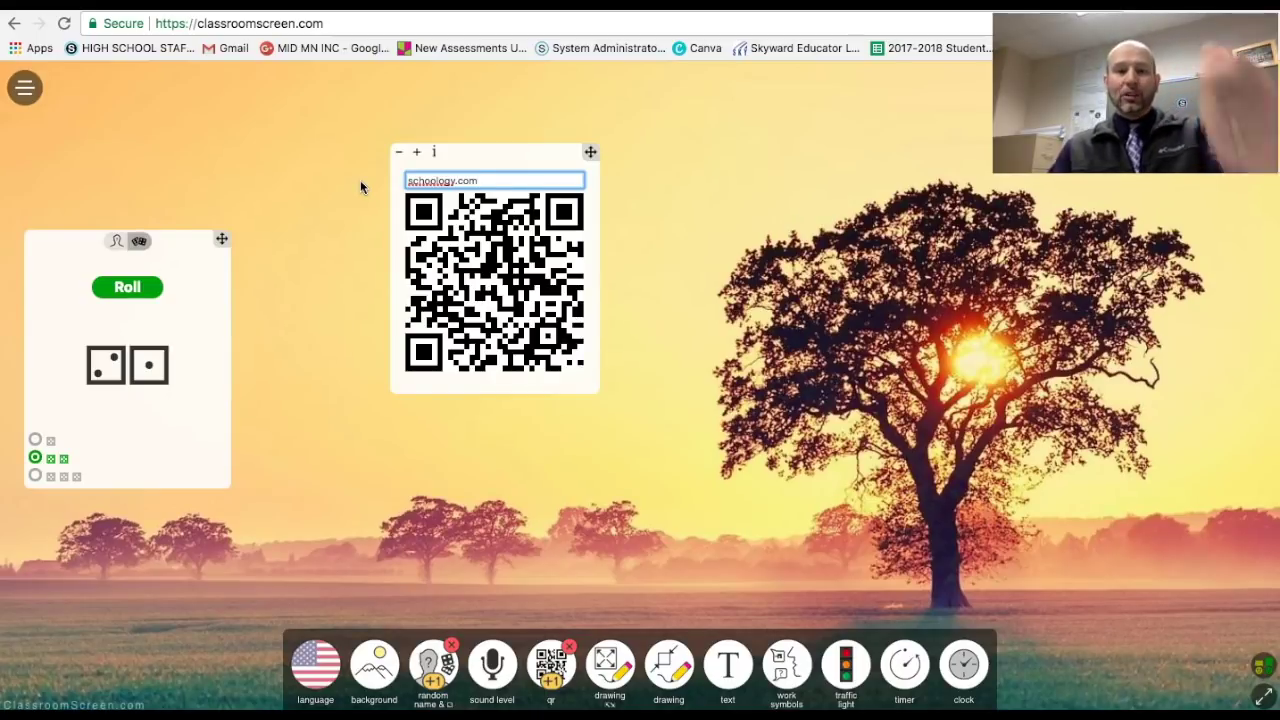
{"action": "key", "text": "Return"}
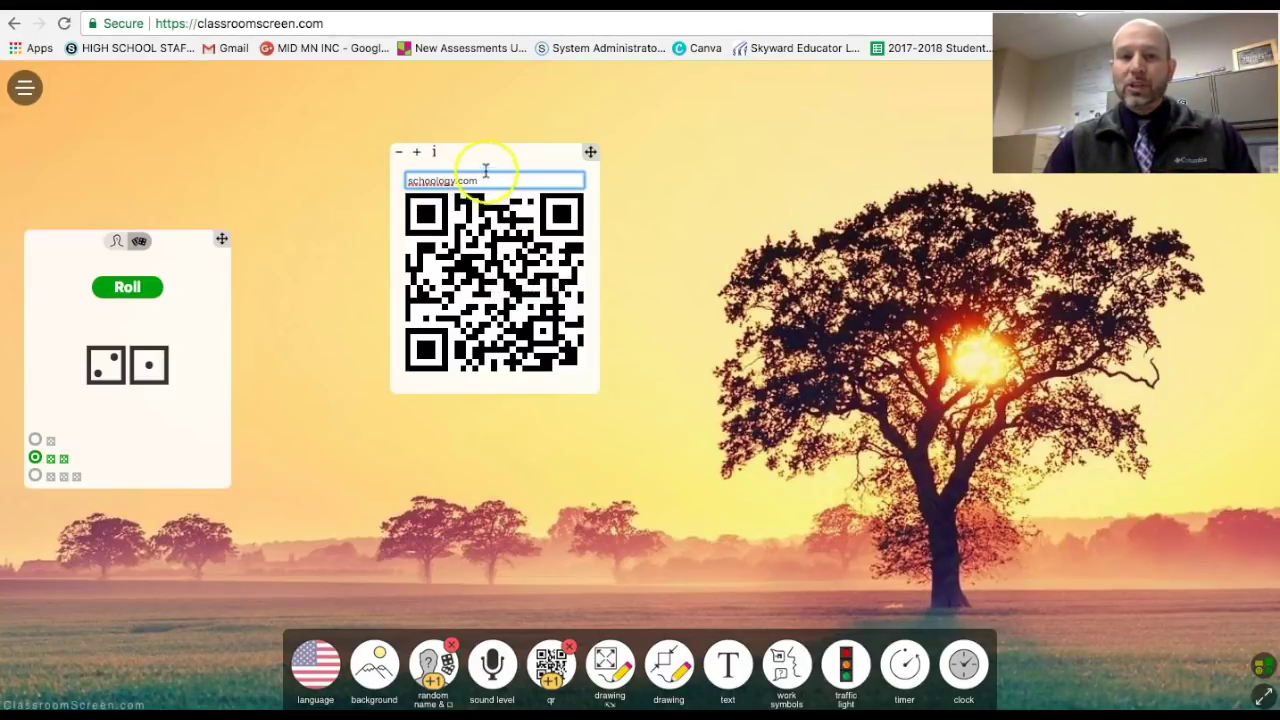
- Move the schoology.com QR code to the board's lower-right corner
{"action": "left_click_drag", "start_coordinate": [485, 170], "coordinate": [332, 96]}
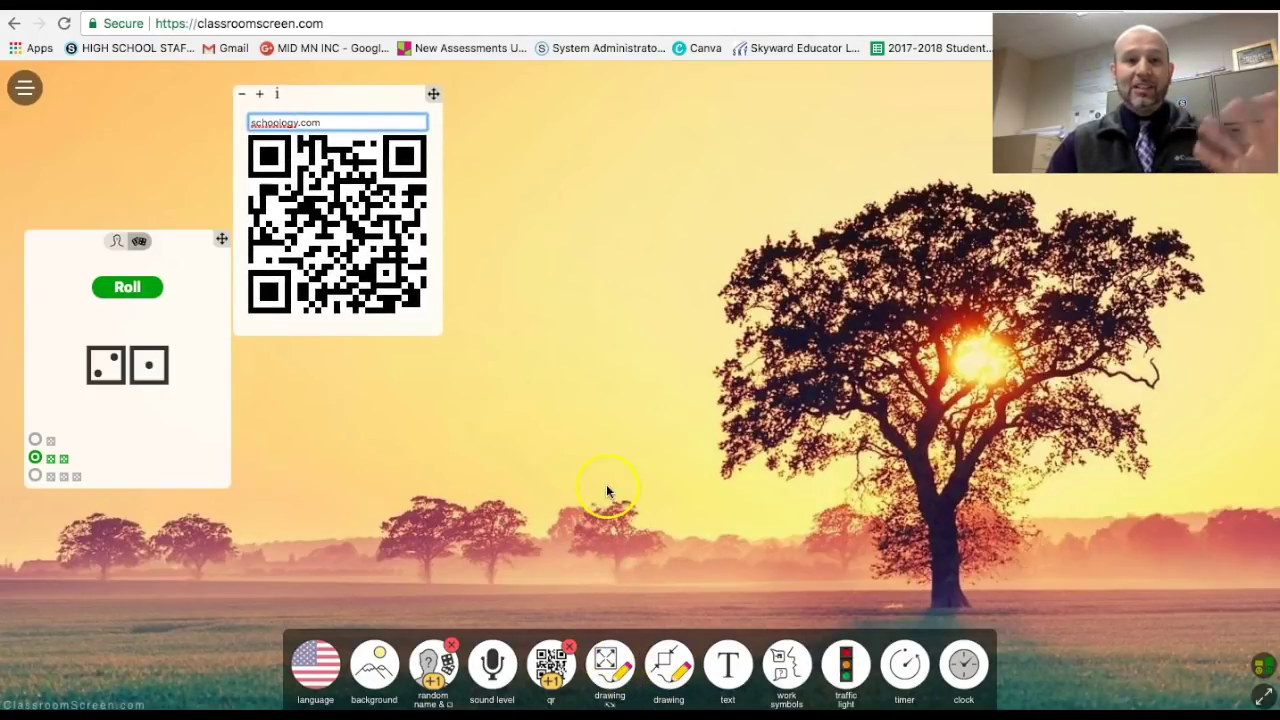
{"action": "left_click_drag", "start_coordinate": [360, 92], "coordinate": [1188, 388]}
{"action": "left_click", "coordinate": [800, 308]}
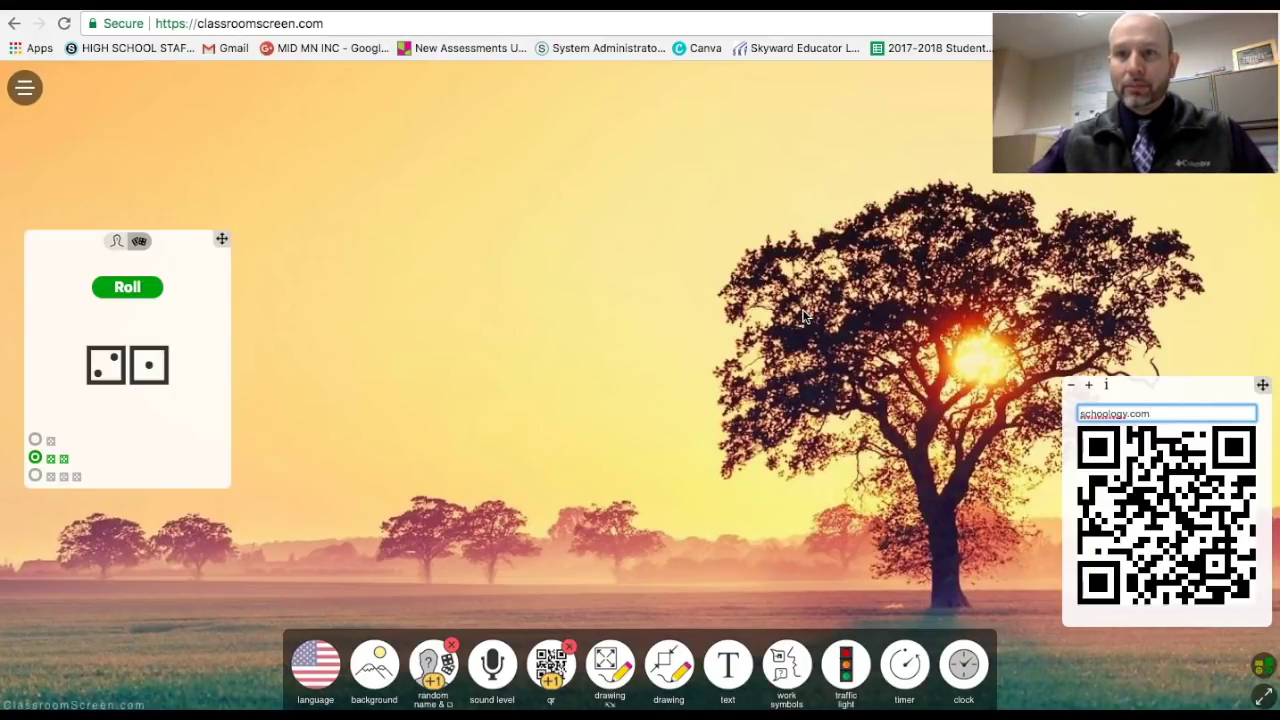
{"action": "left_click", "coordinate": [803, 316]}
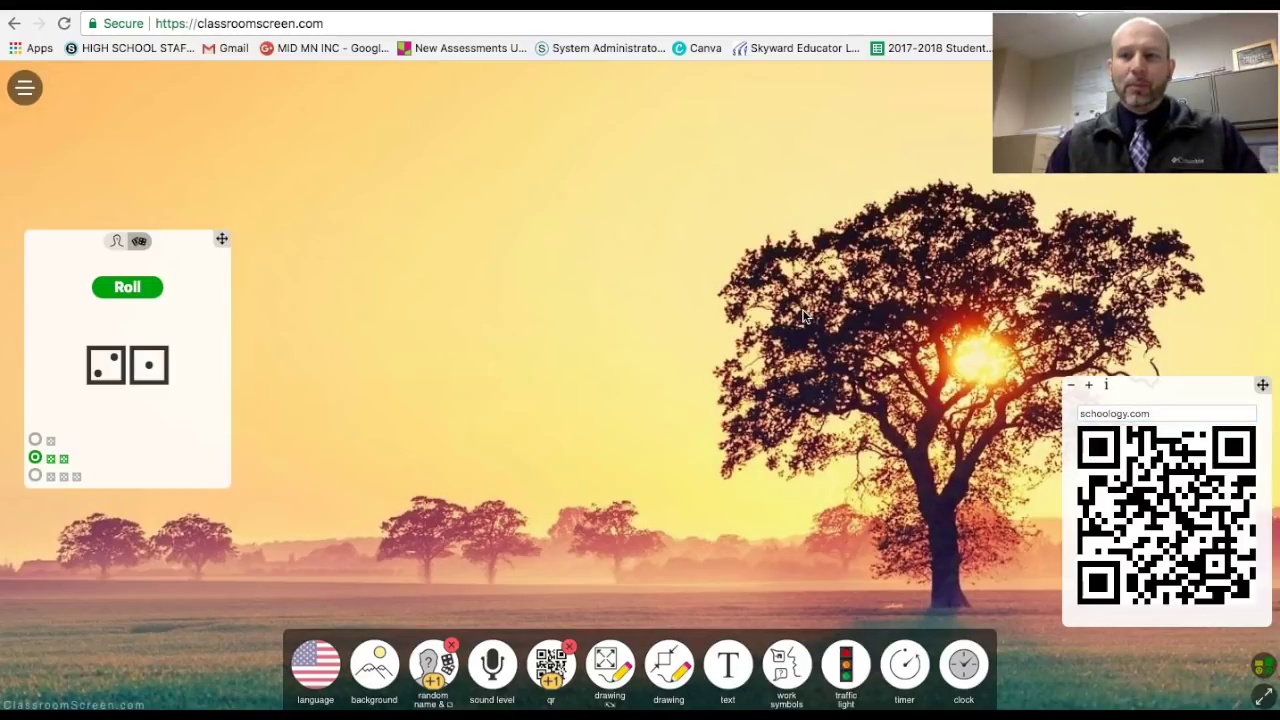
- Move the dice widget right onto the tree, next to the QR code
{"action": "left_click", "coordinate": [608, 664]}
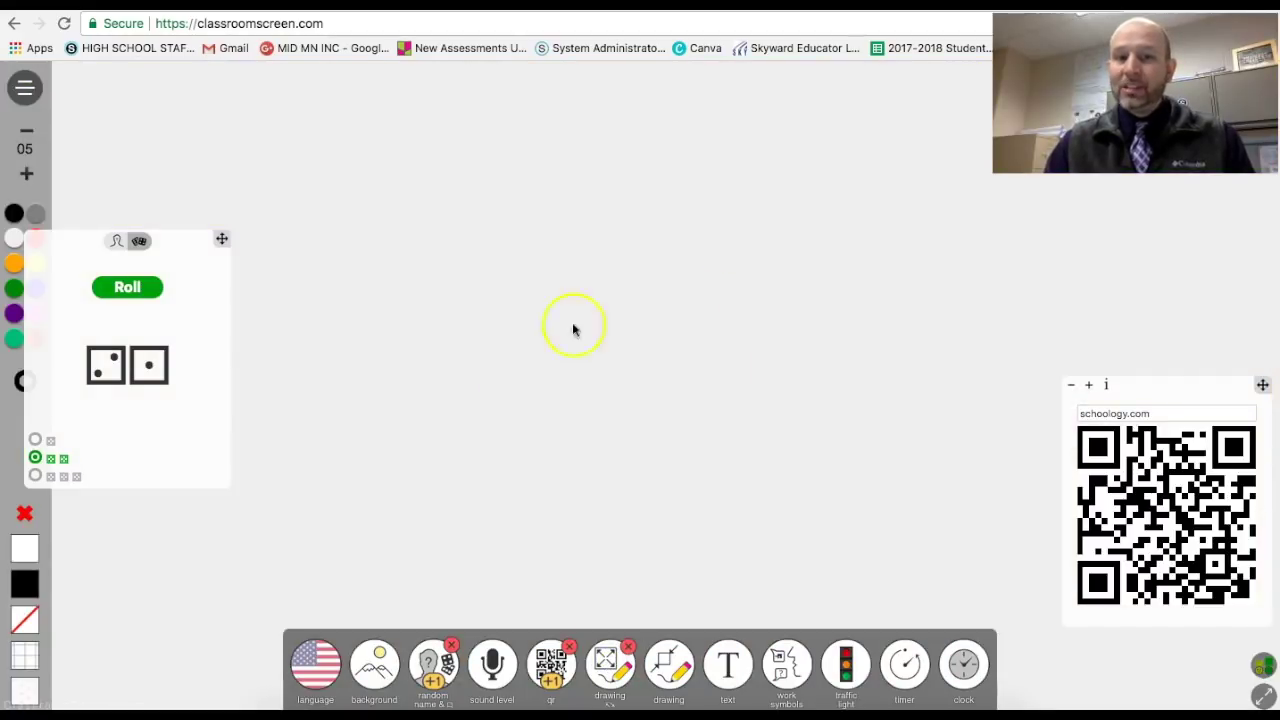
{"action": "left_click", "coordinate": [226, 249]}
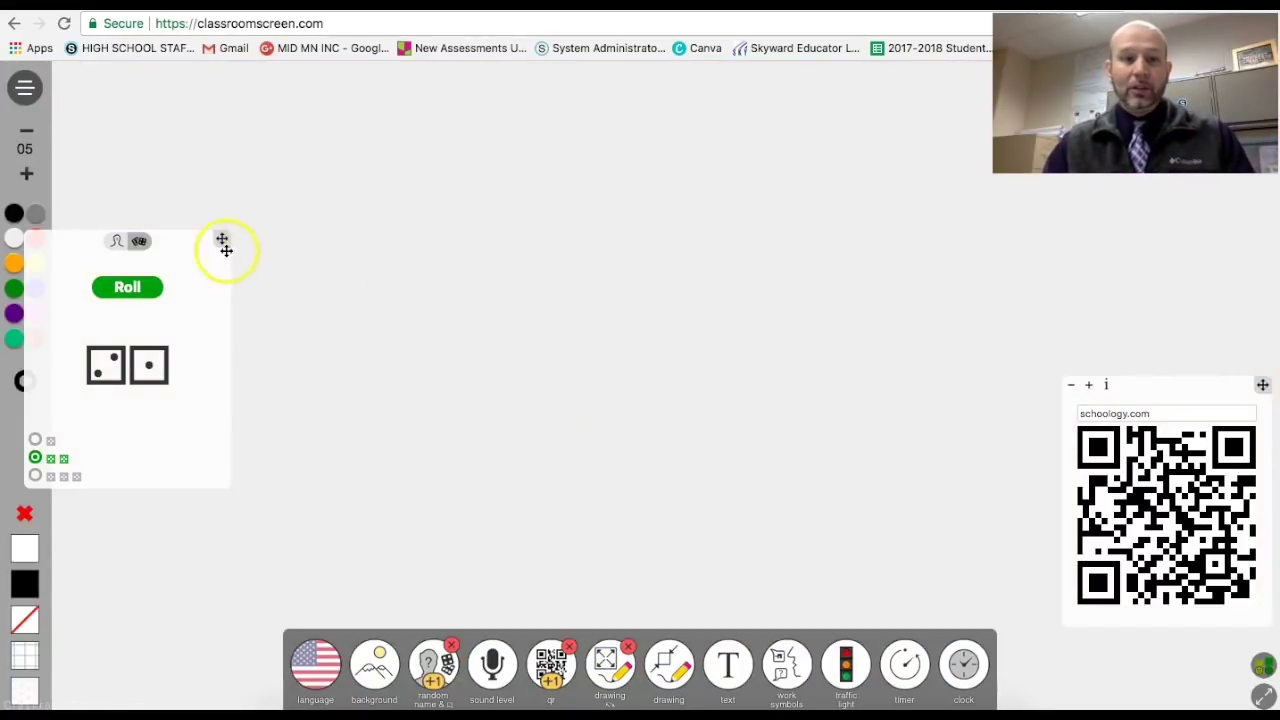
{"action": "left_click_drag", "start_coordinate": [223, 243], "coordinate": [1000, 259]}
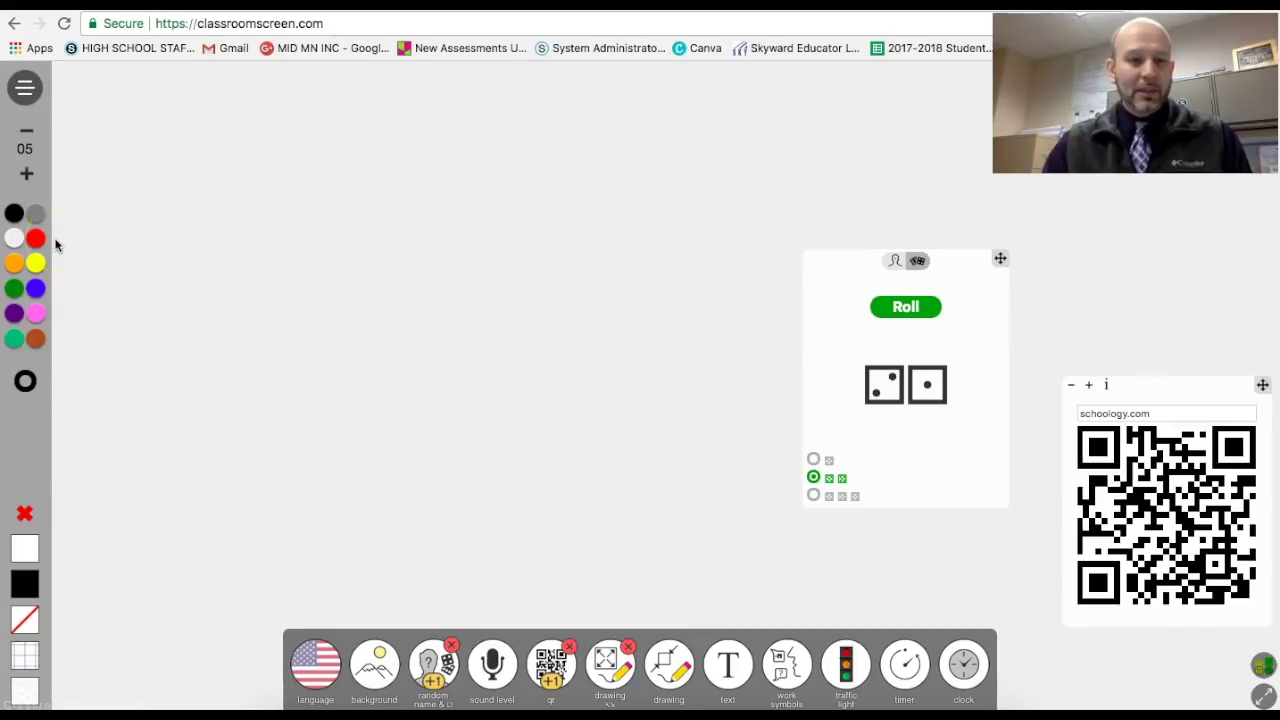
- Try black, white and grid drawing backgrounds, clear the drawing, and close it
{"action": "left_click", "coordinate": [25, 583]}
{"action": "left_click", "coordinate": [33, 552]}
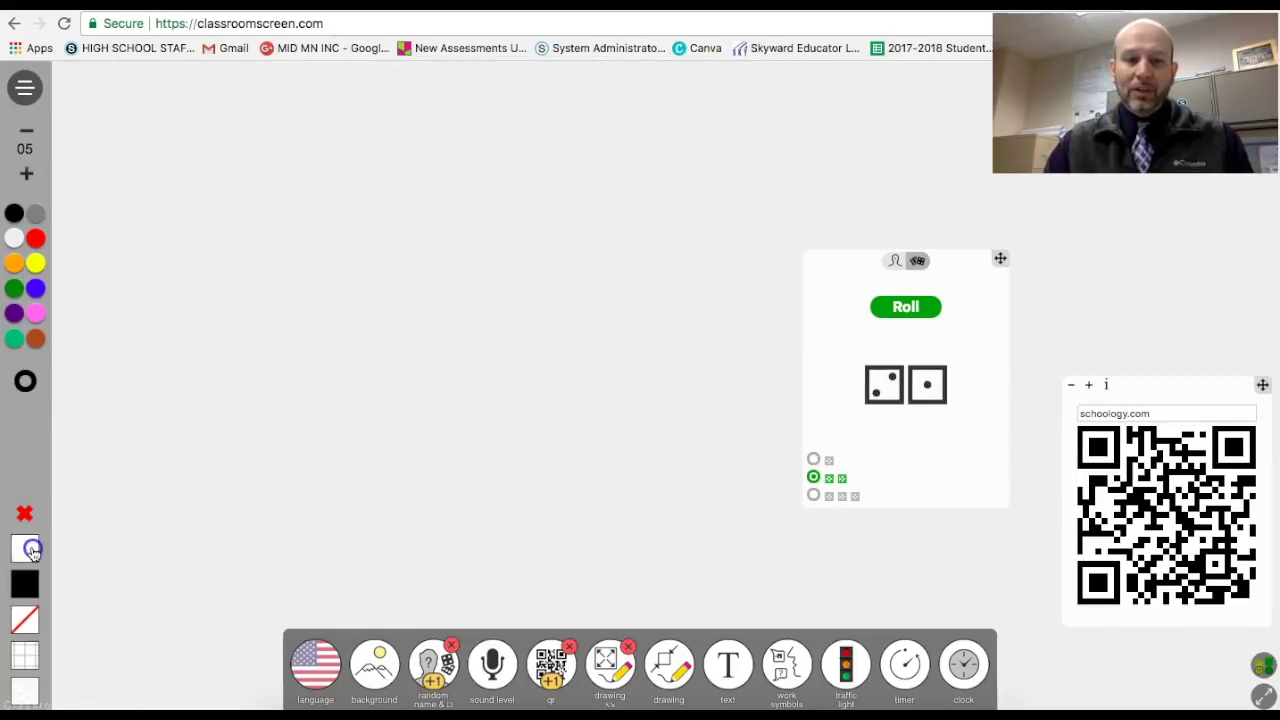
{"action": "left_click", "coordinate": [27, 585]}
{"action": "left_click", "coordinate": [27, 658]}
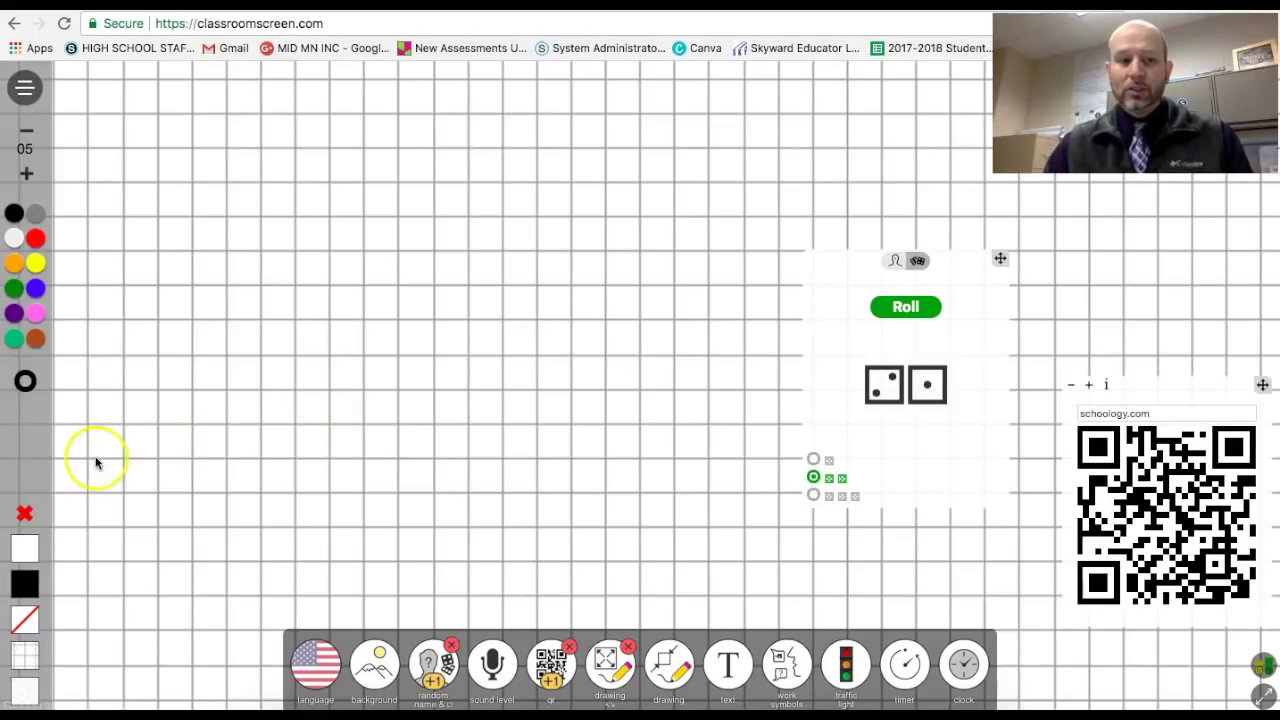
{"action": "left_click", "coordinate": [25, 515]}
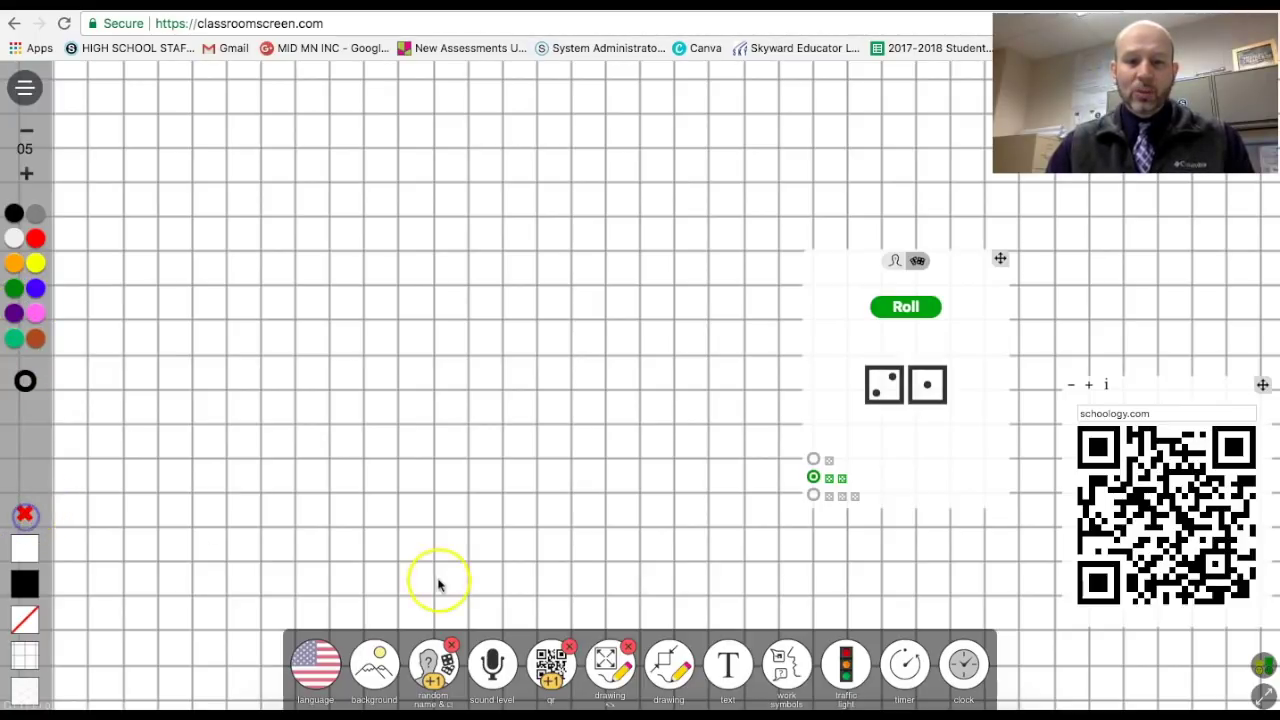
{"action": "left_click", "coordinate": [629, 648]}
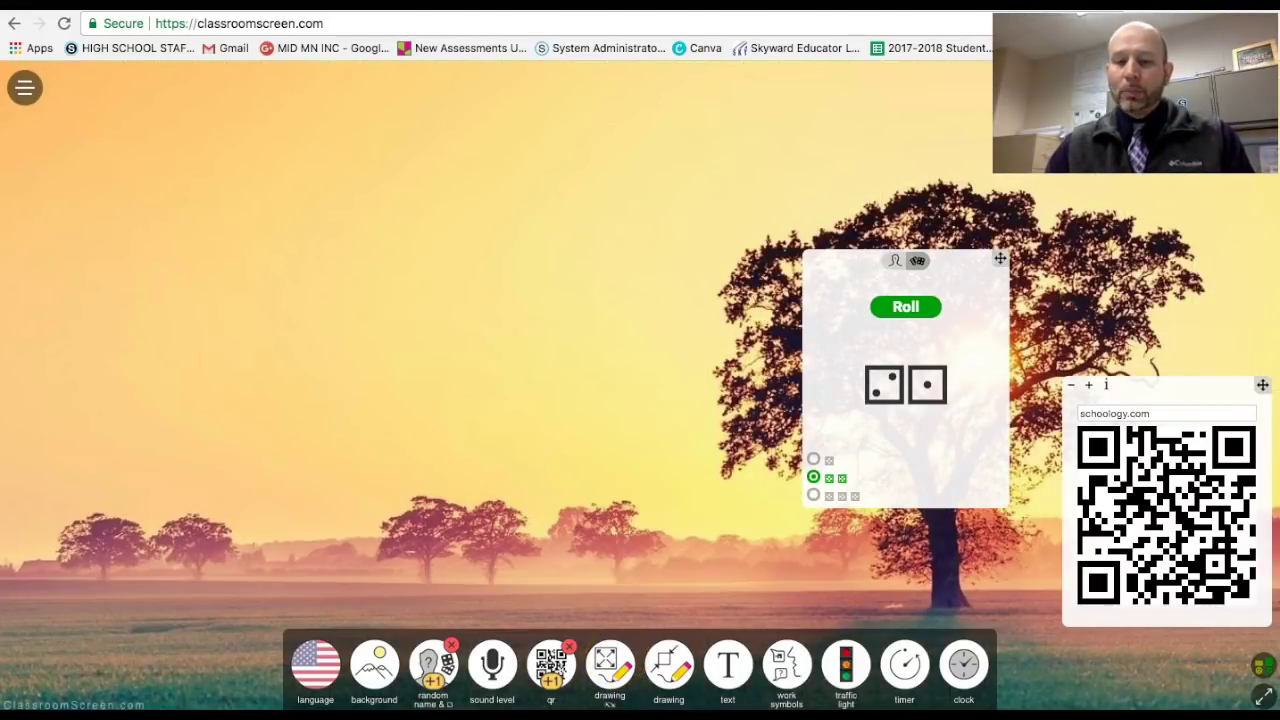
{"action": "left_click", "coordinate": [665, 657]}
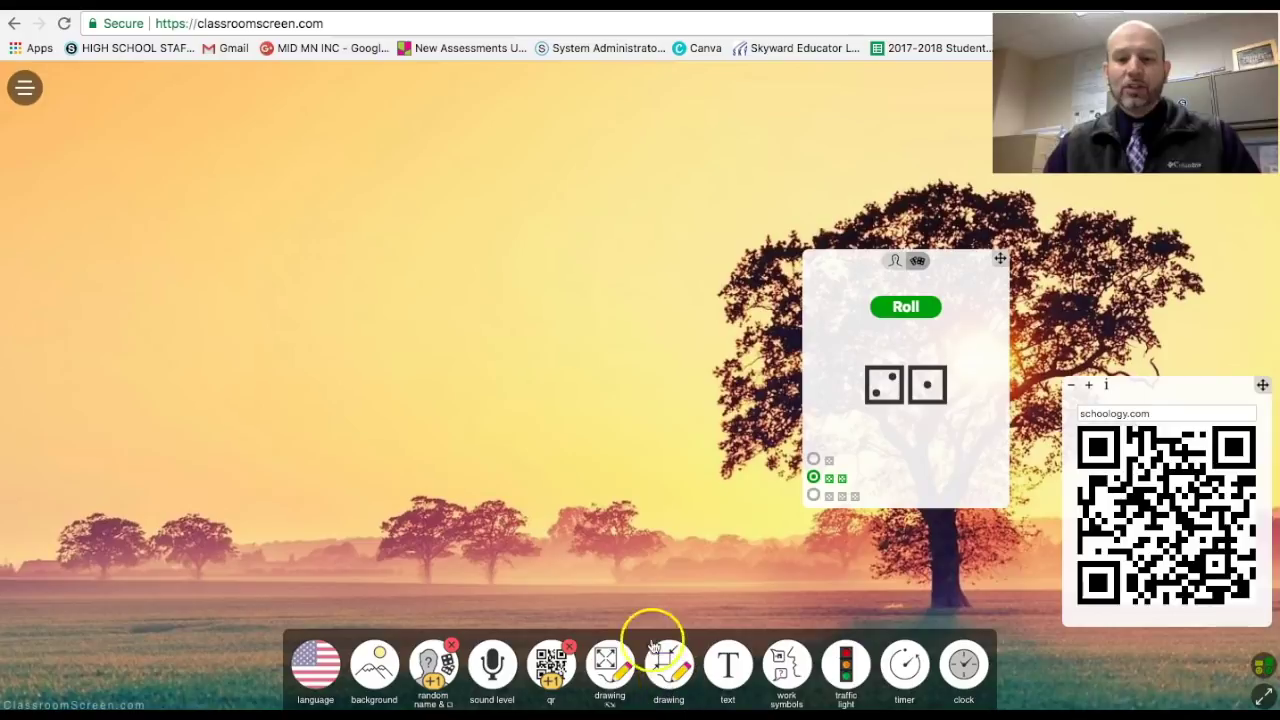
{"action": "left_click", "coordinate": [615, 661]}
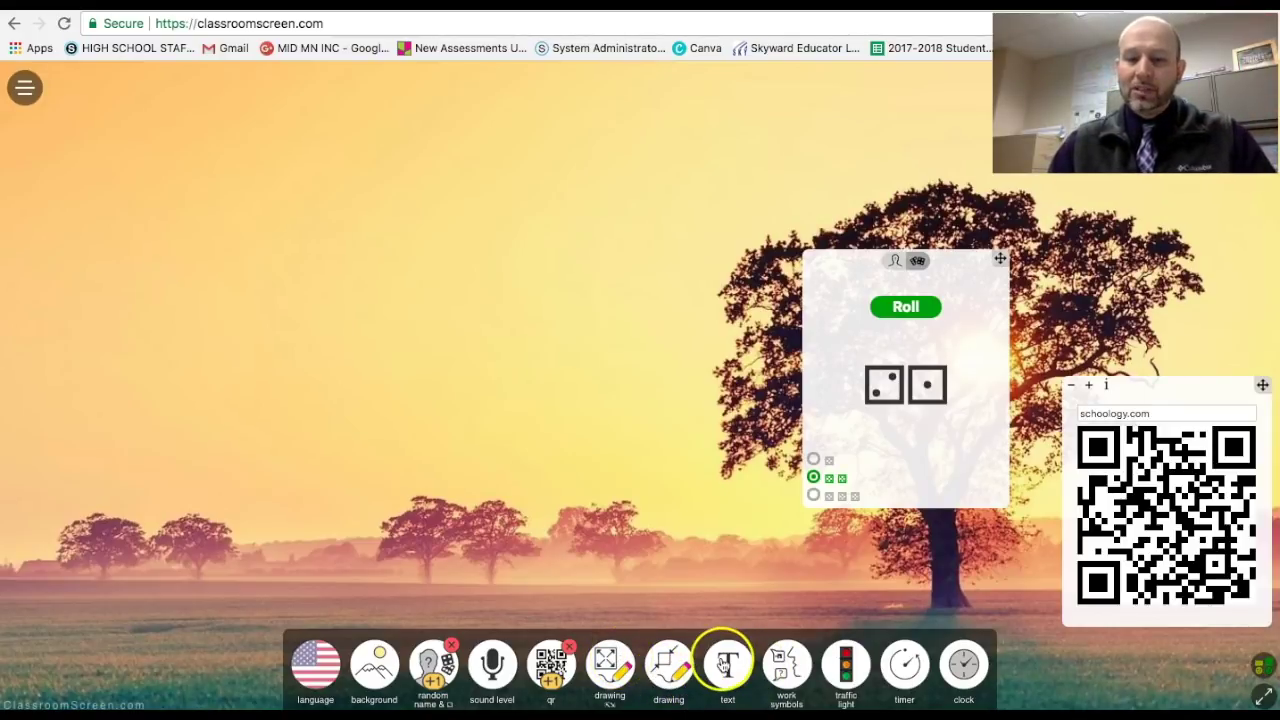
{"action": "left_click", "coordinate": [727, 665]}
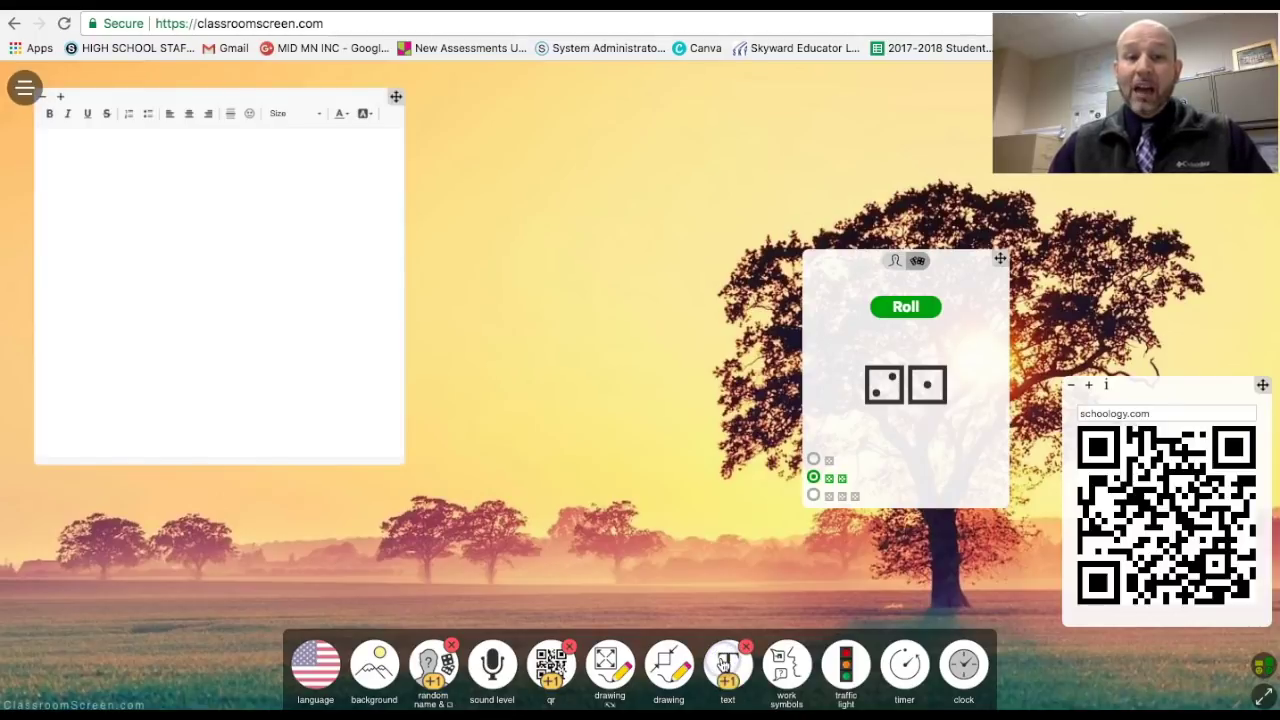
{"action": "left_click", "coordinate": [219, 150]}
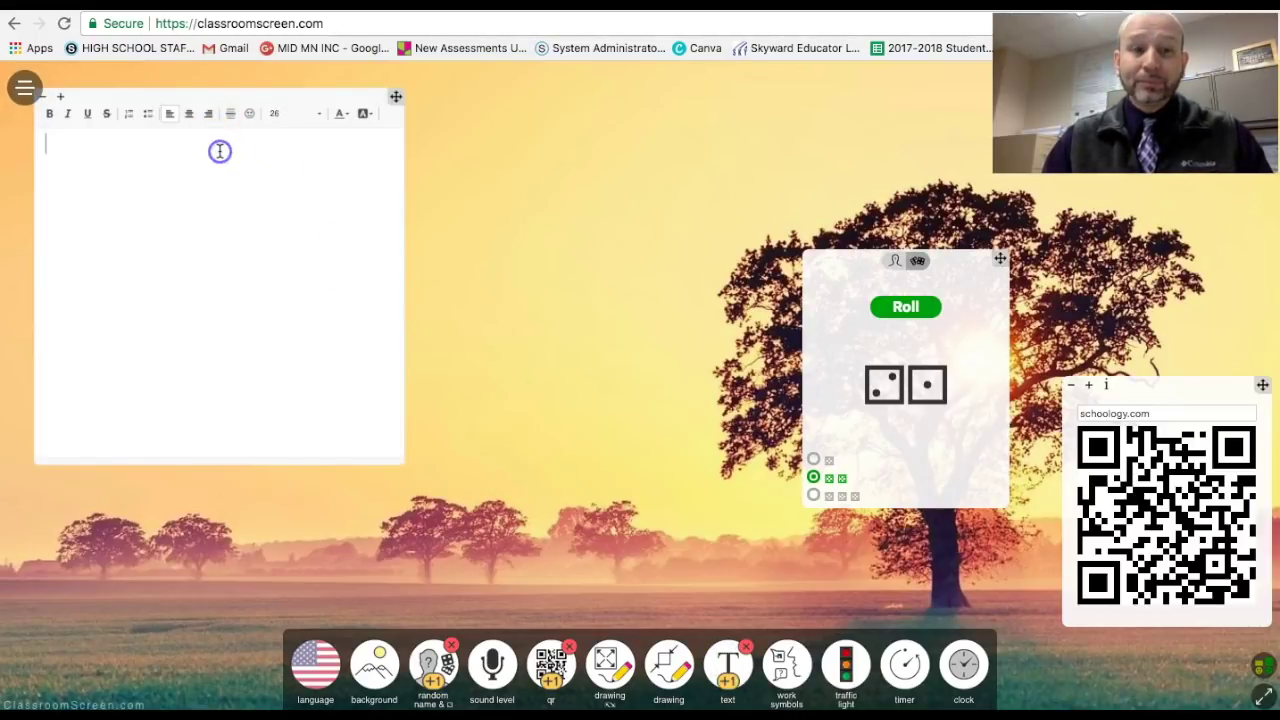
{"action": "type", "text": "Daily Ag"}
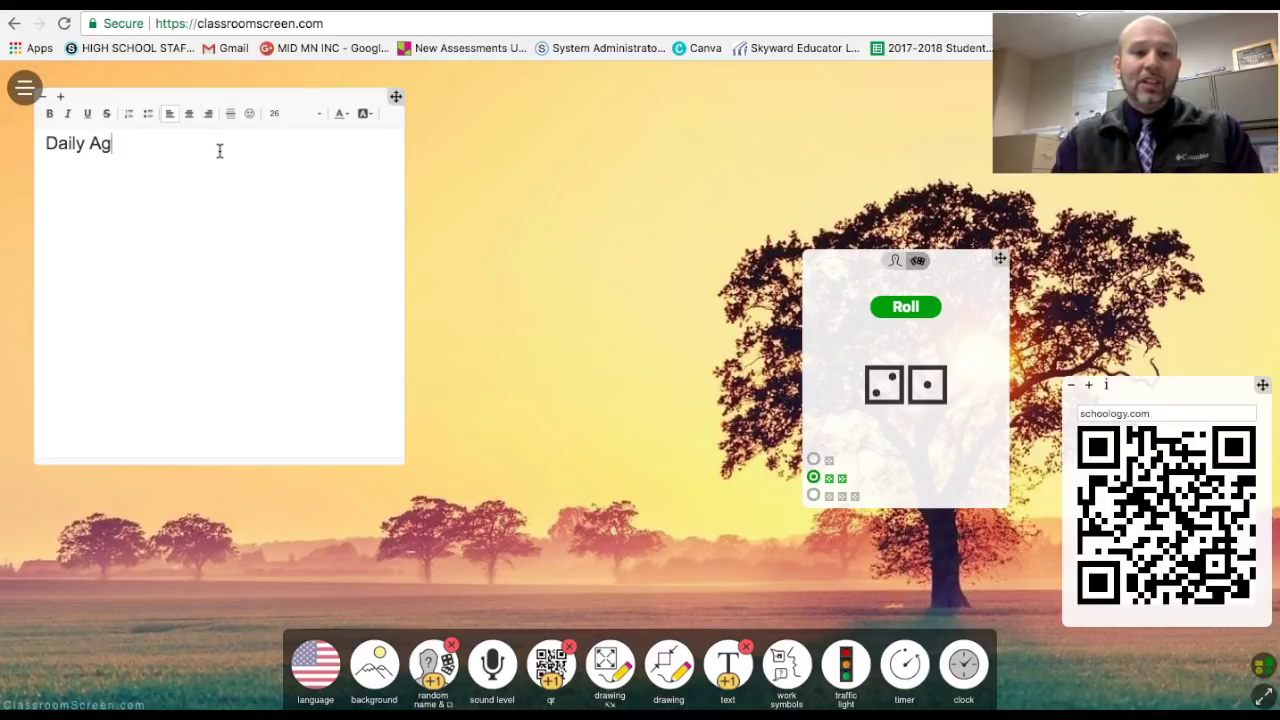
{"action": "type", "text": "enda"}
{"action": "key", "text": "Return"}
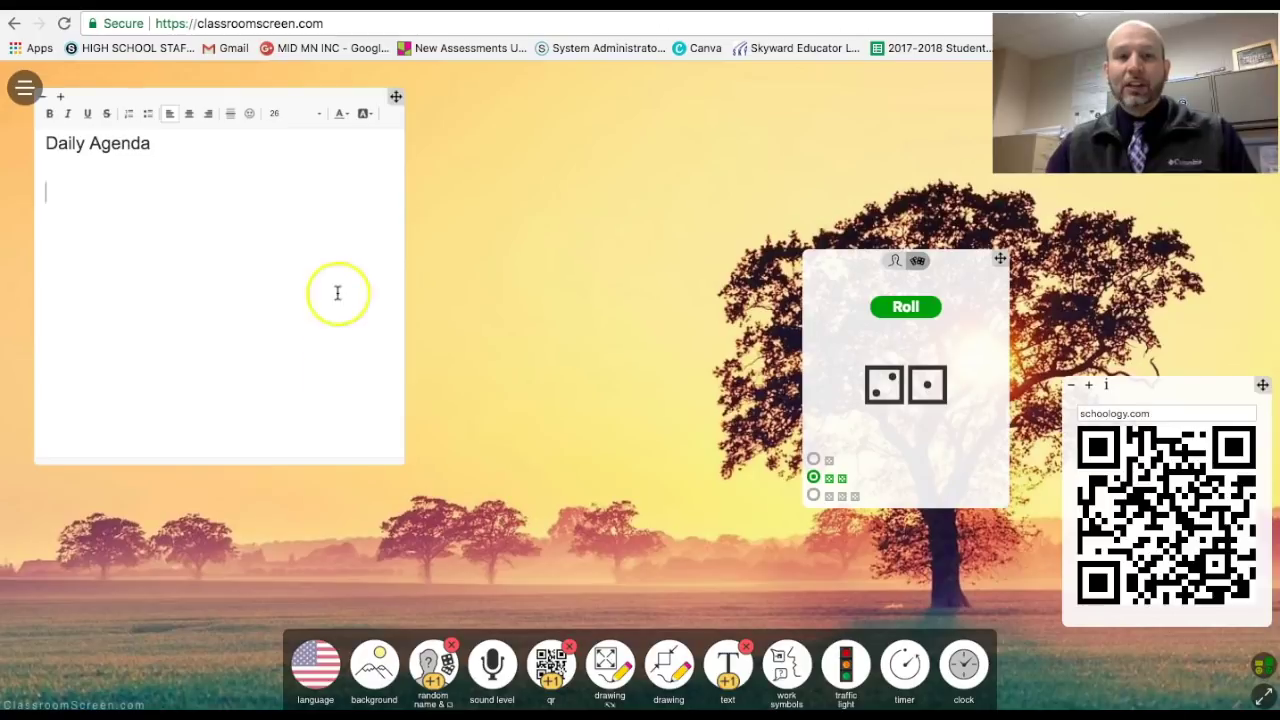
{"action": "key", "text": "super+a"}
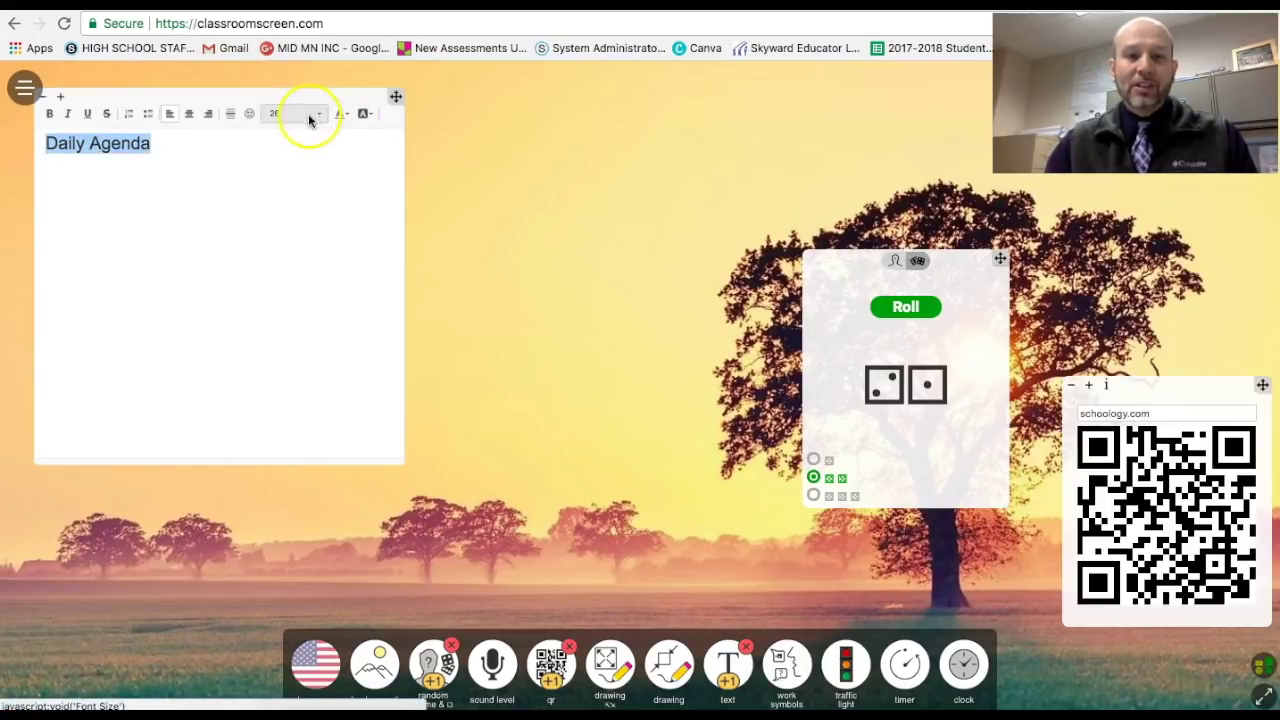
{"action": "left_click", "coordinate": [310, 113]}
{"action": "left_click", "coordinate": [206, 197]}
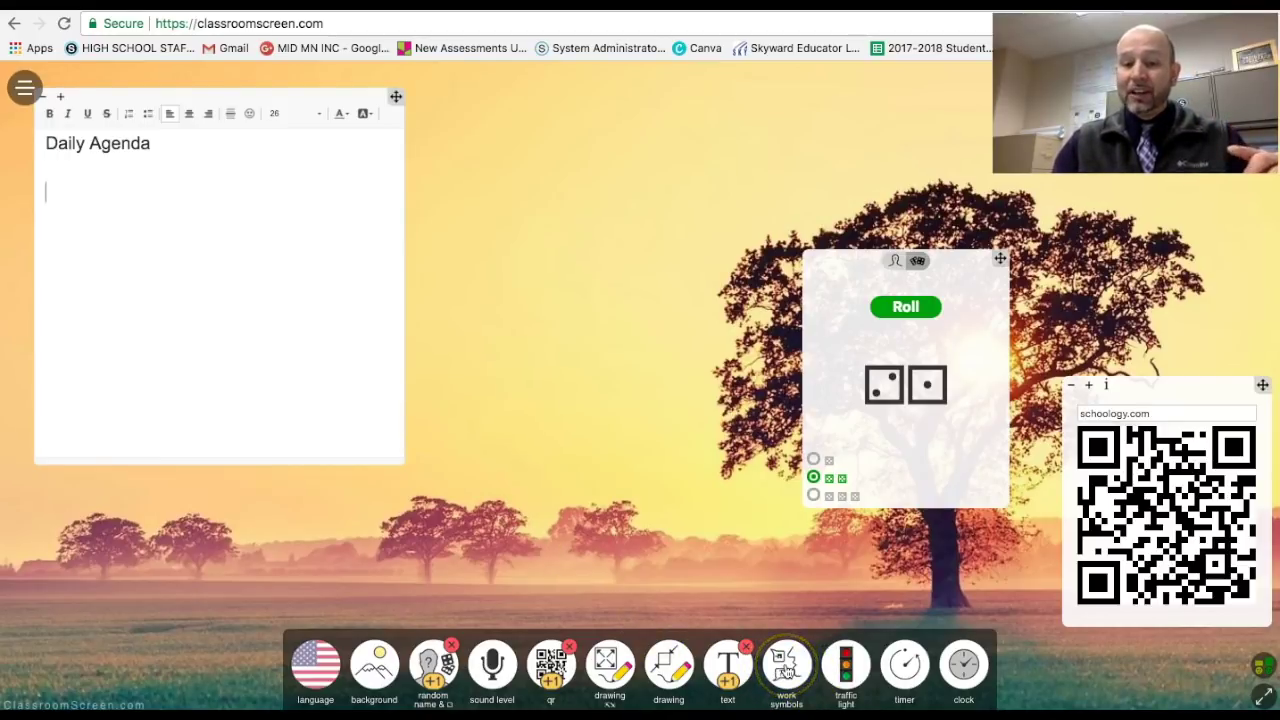
{"action": "left_click", "coordinate": [786, 668]}
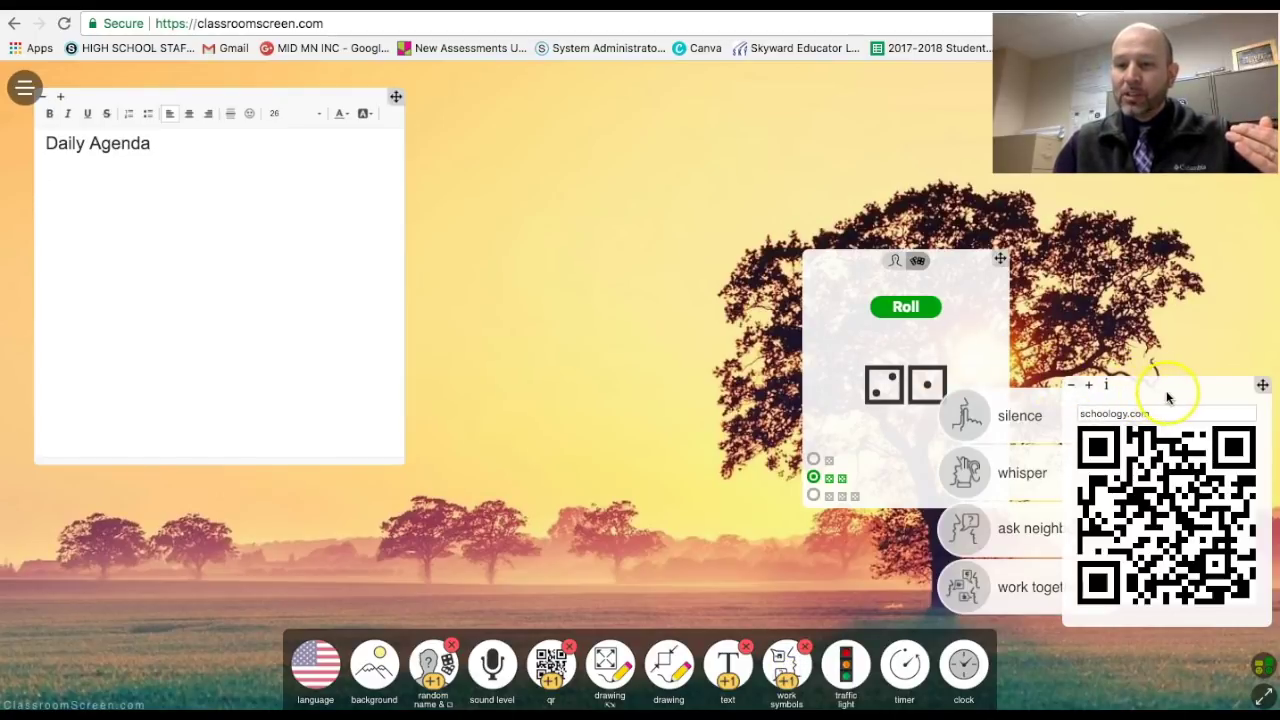
- Move the QR code and dice to the top, then show the silence and whisper symbols
{"action": "left_click_drag", "start_coordinate": [1167, 397], "coordinate": [528, 160]}
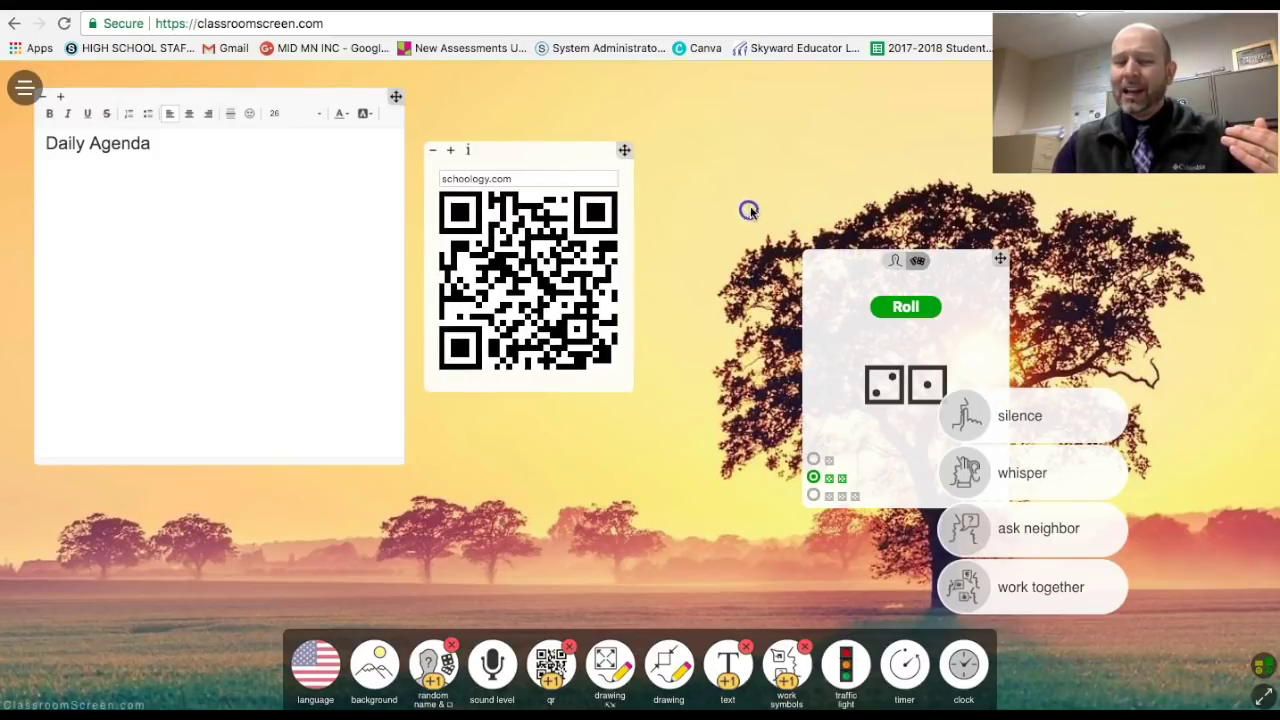
{"action": "left_click_drag", "start_coordinate": [1000, 259], "coordinate": [798, 67]}
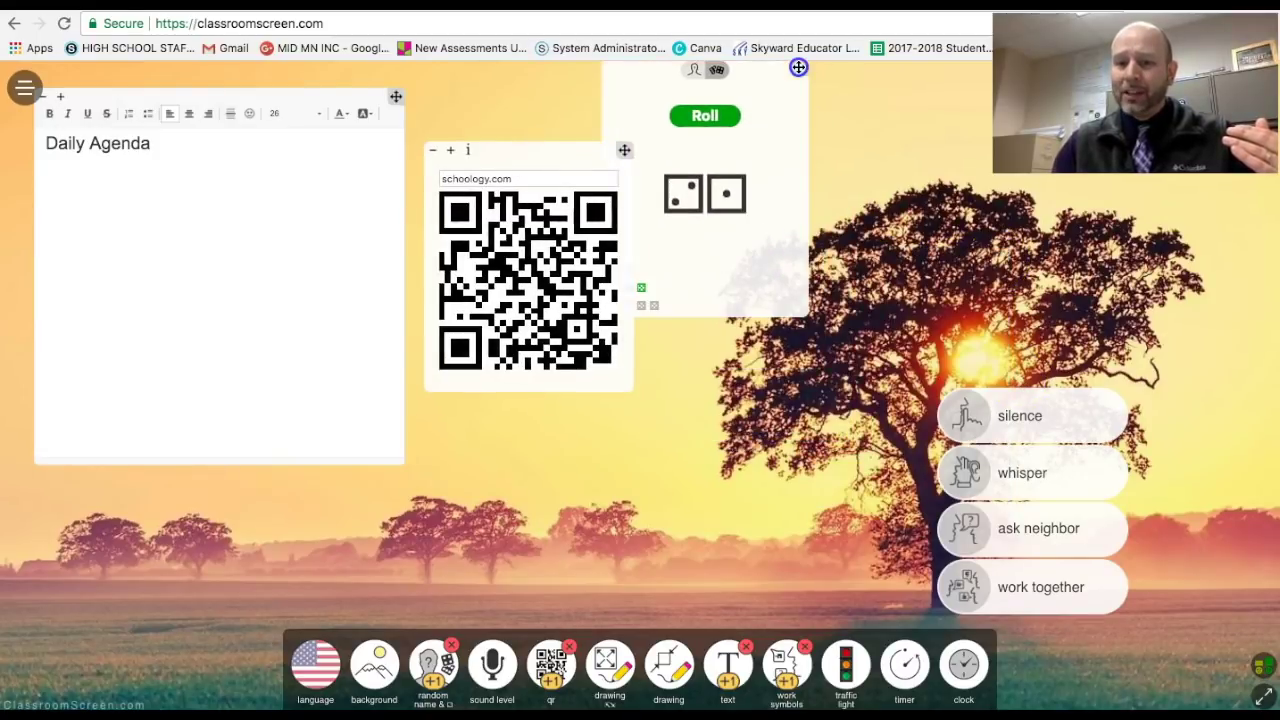
{"action": "left_click", "coordinate": [1048, 414]}
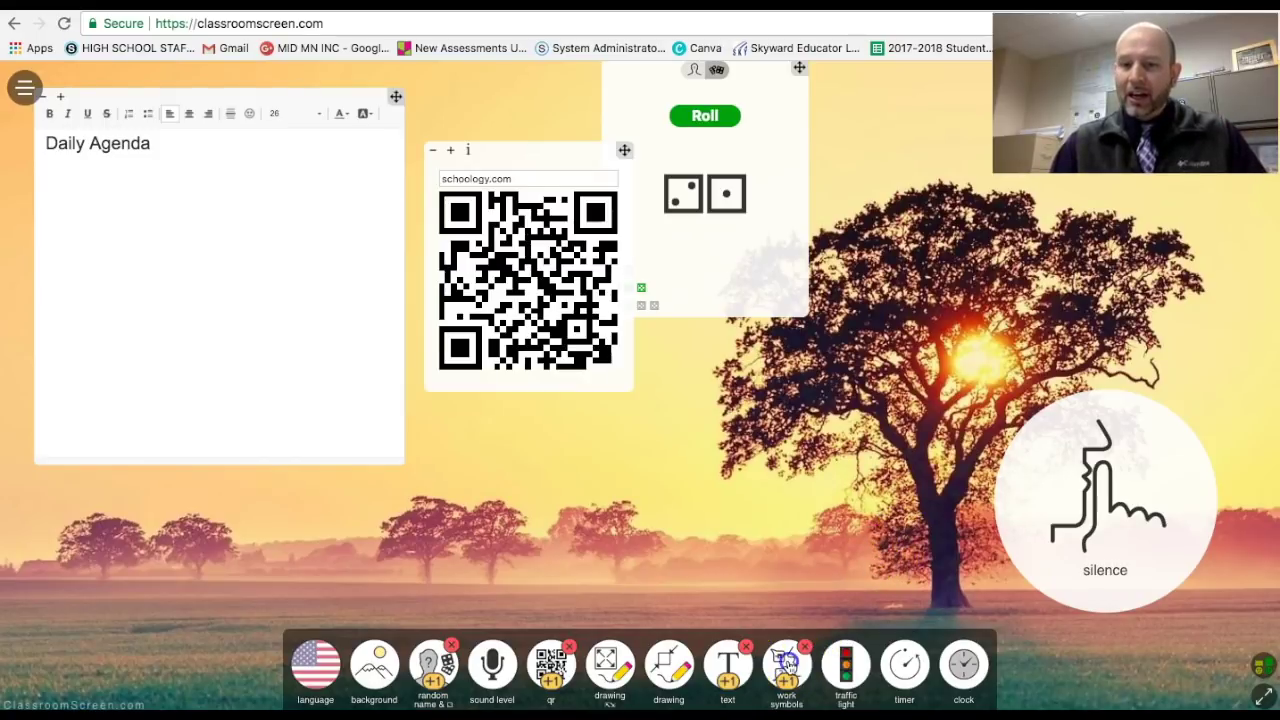
{"action": "left_click", "coordinate": [786, 662]}
{"action": "left_click", "coordinate": [1030, 476]}
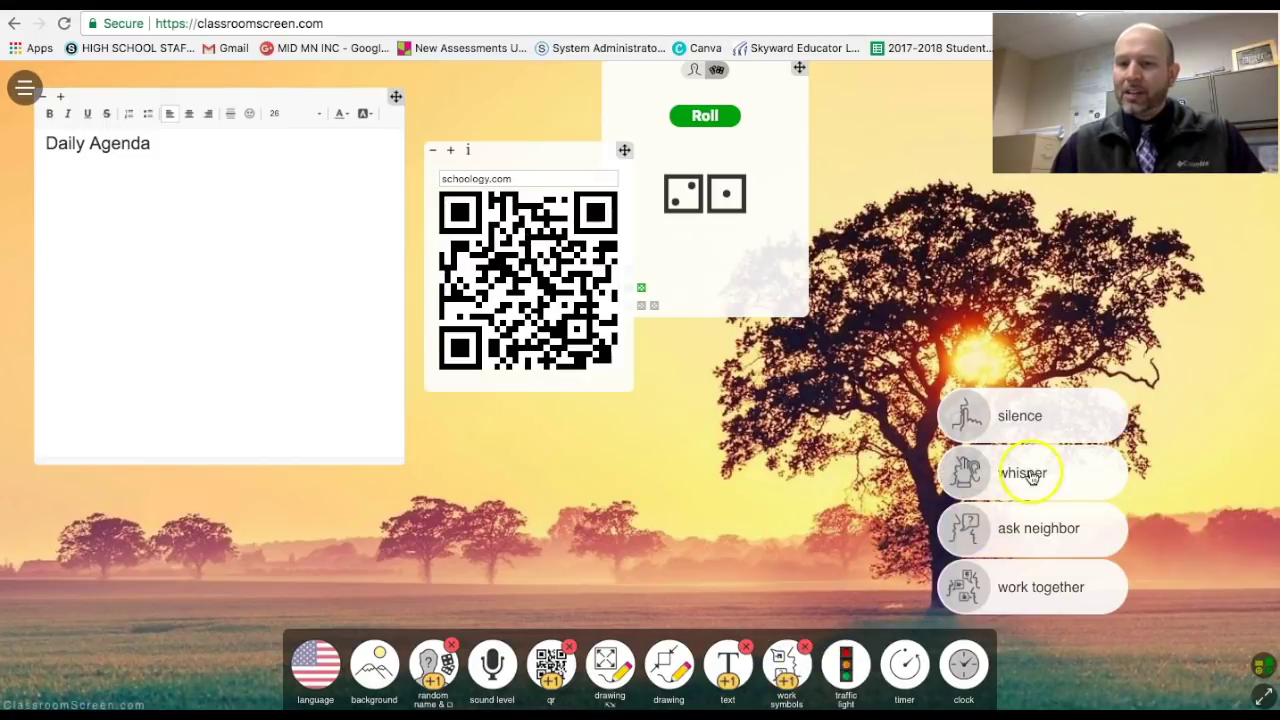
{"action": "left_click", "coordinate": [810, 404]}
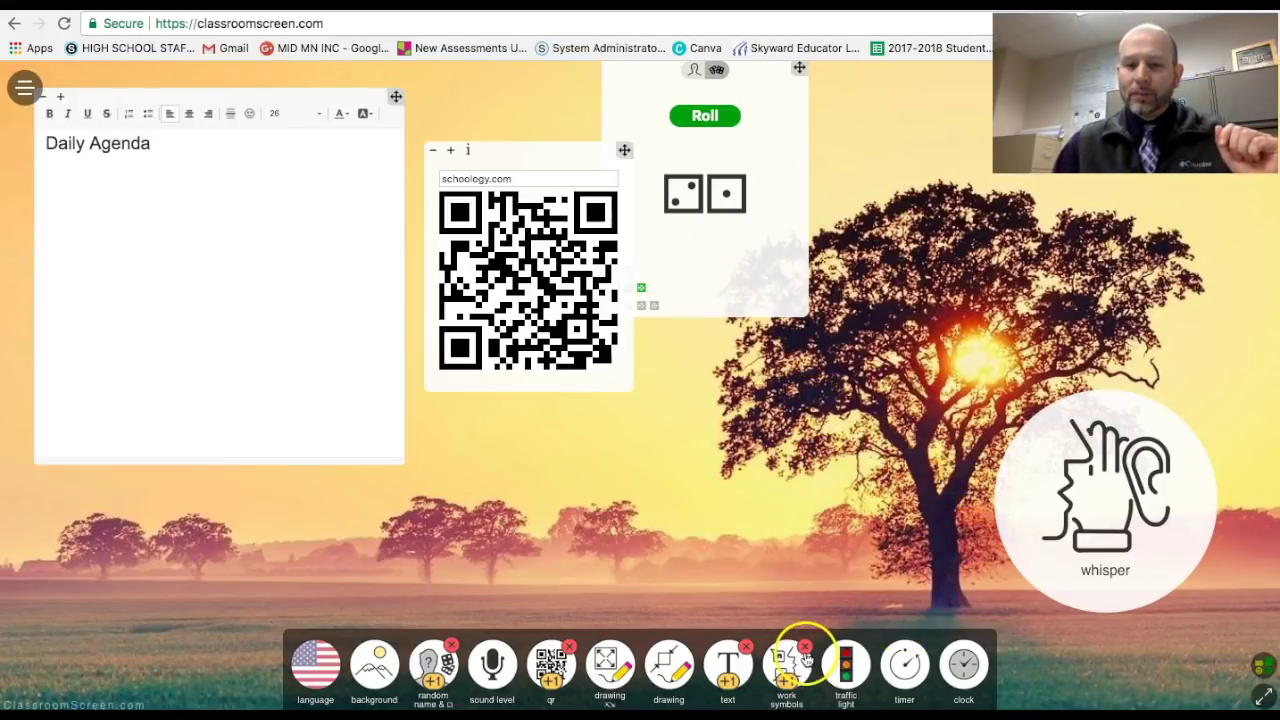
- Show the ask neighbor symbol, then switch to the work together symbol
{"action": "right_click", "coordinate": [803, 660]}
{"action": "left_click", "coordinate": [785, 660]}
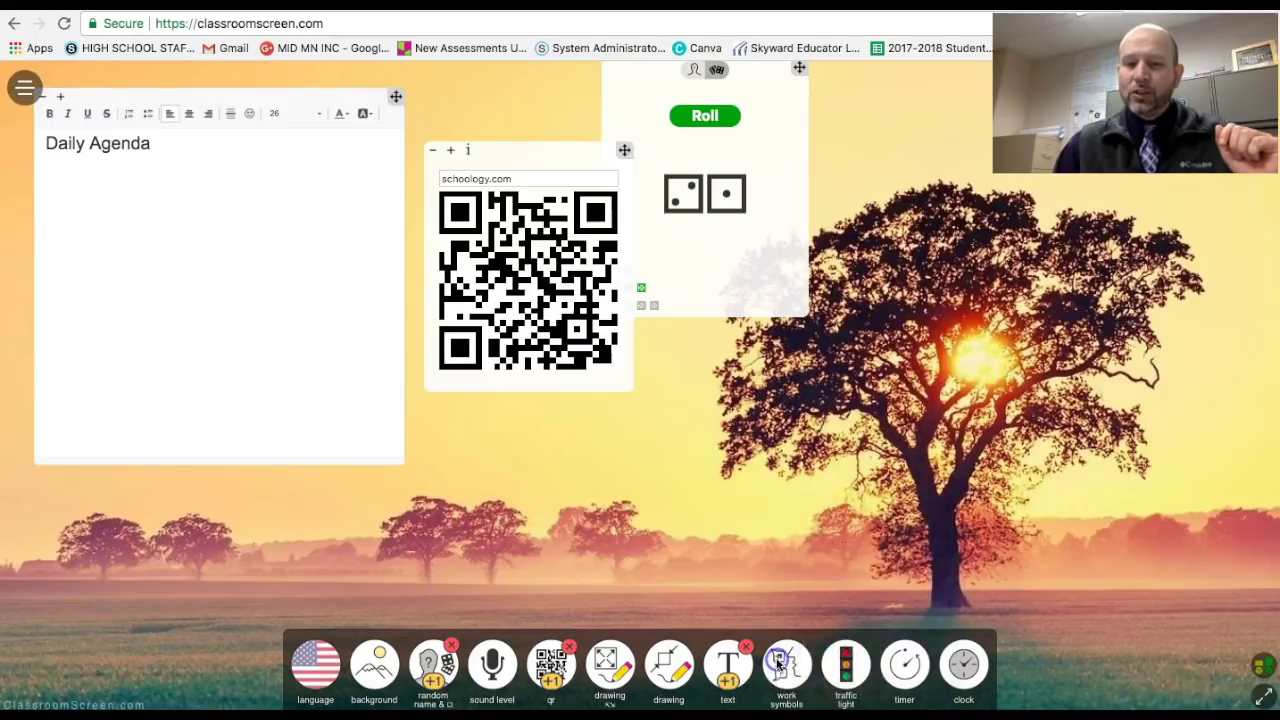
{"action": "left_click", "coordinate": [778, 660]}
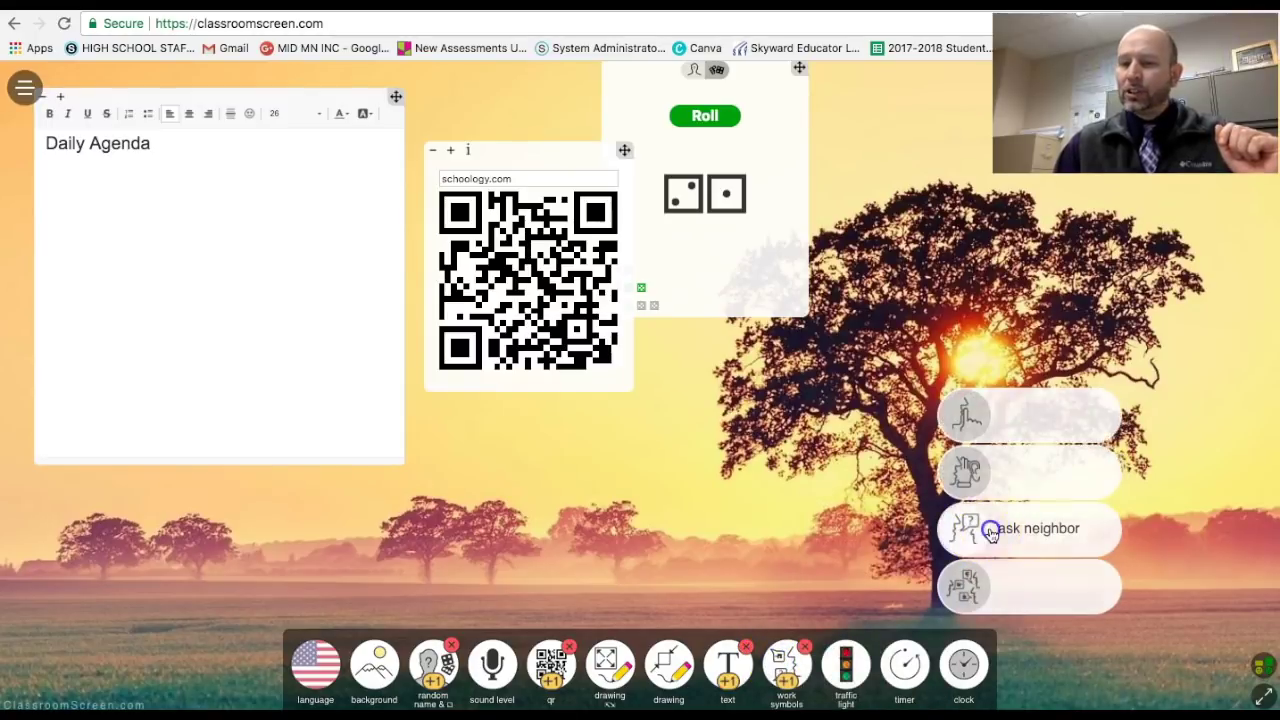
{"action": "left_click", "coordinate": [988, 530]}
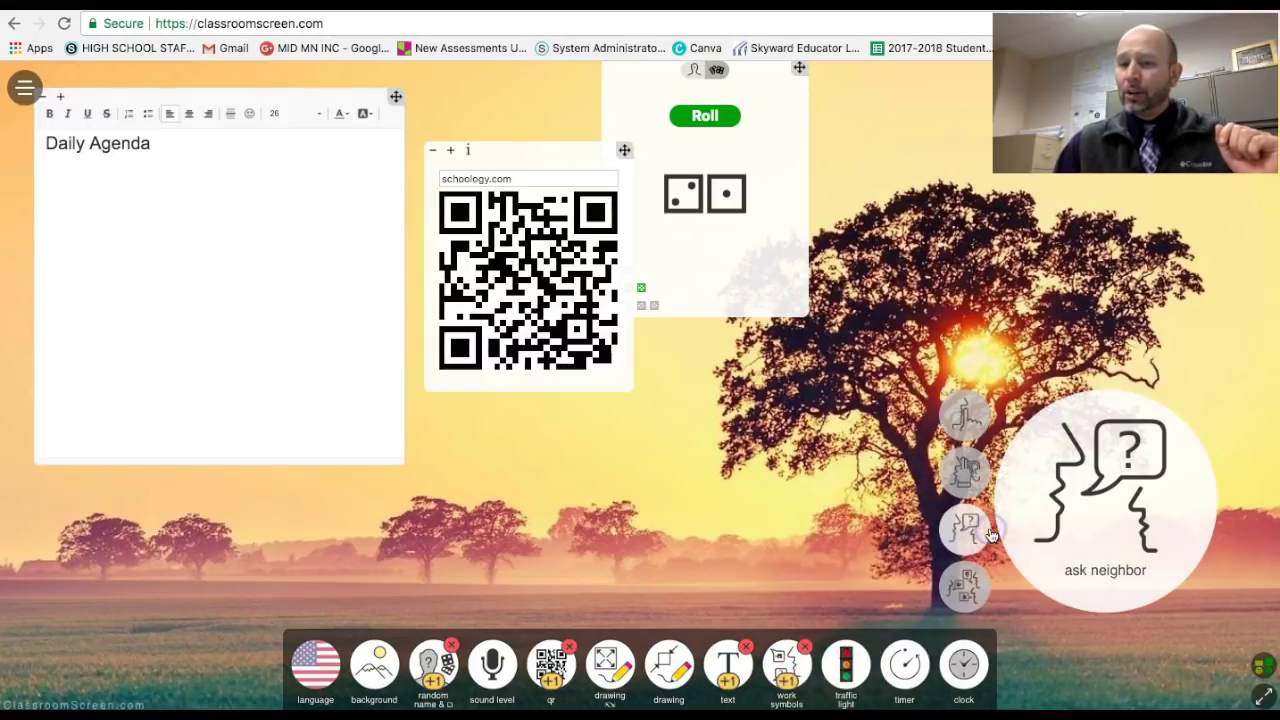
{"action": "left_click", "coordinate": [786, 665]}
{"action": "left_click", "coordinate": [786, 665]}
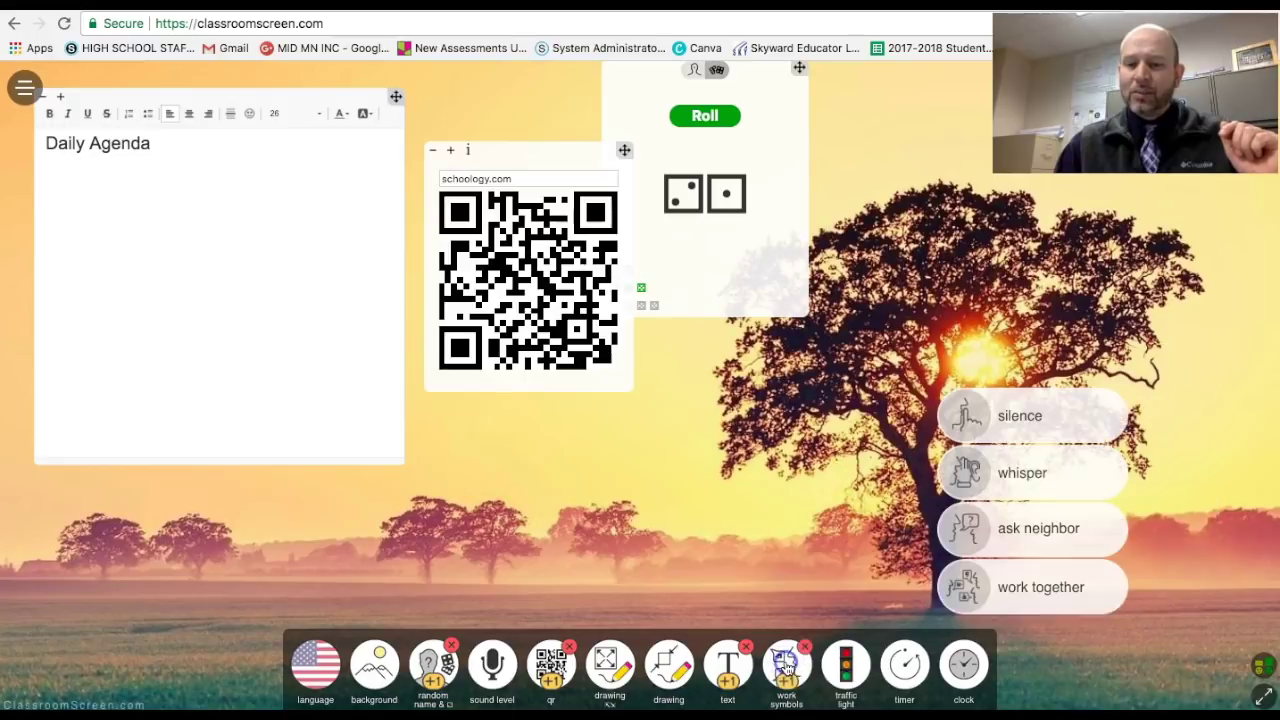
{"action": "left_click", "coordinate": [1012, 598]}
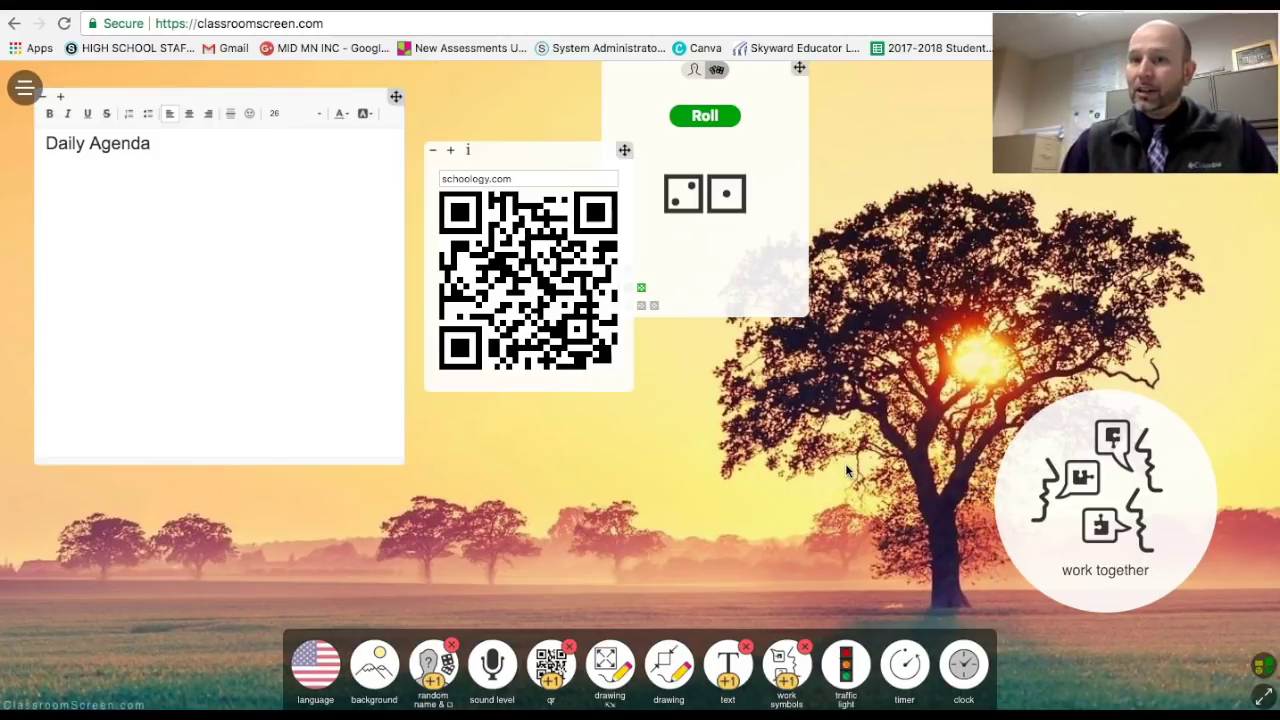
{"action": "left_click", "coordinate": [845, 667]}
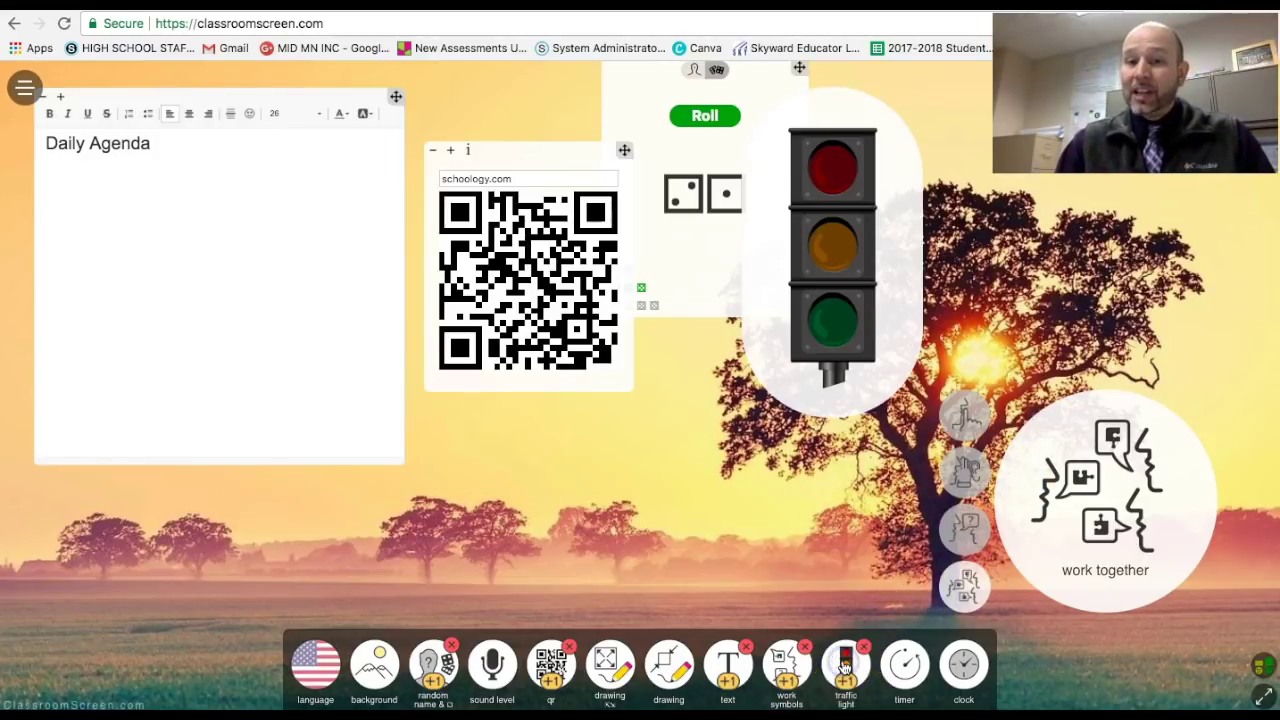
{"action": "left_click_drag", "start_coordinate": [897, 200], "coordinate": [966, 226]}
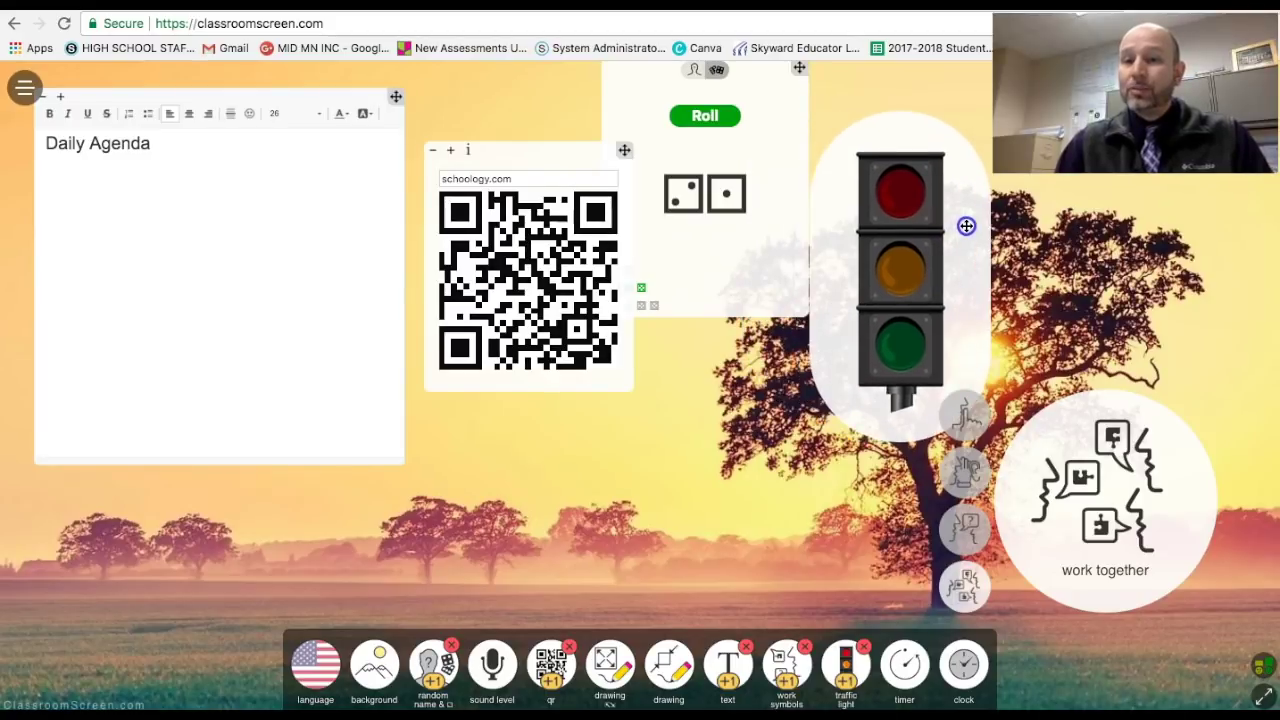
{"action": "left_click", "coordinate": [901, 196]}
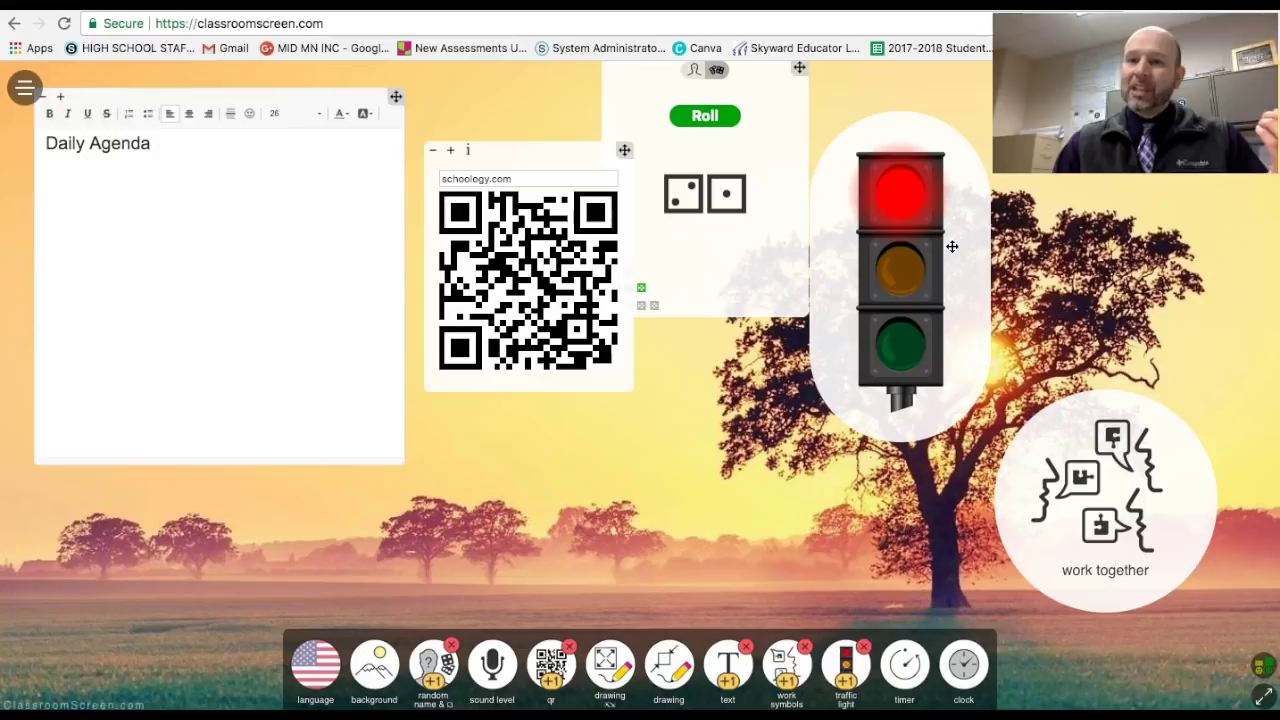
{"action": "left_click", "coordinate": [900, 292]}
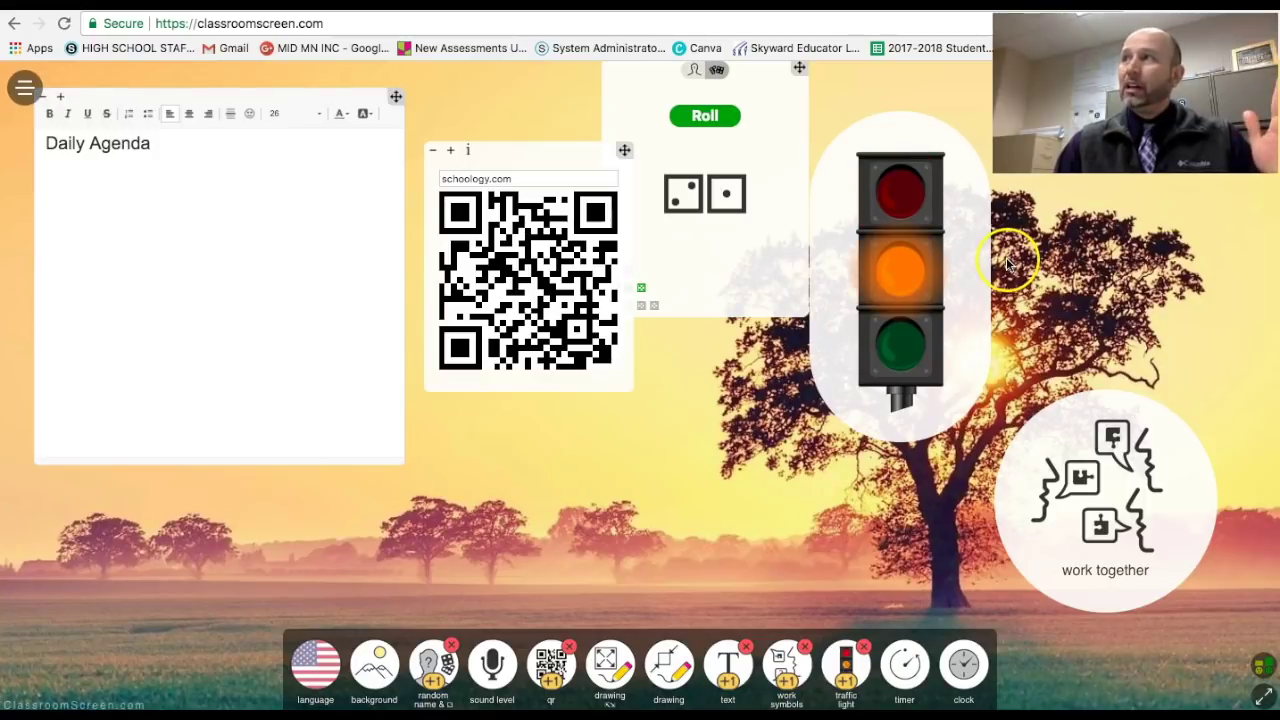
{"action": "left_click", "coordinate": [900, 349]}
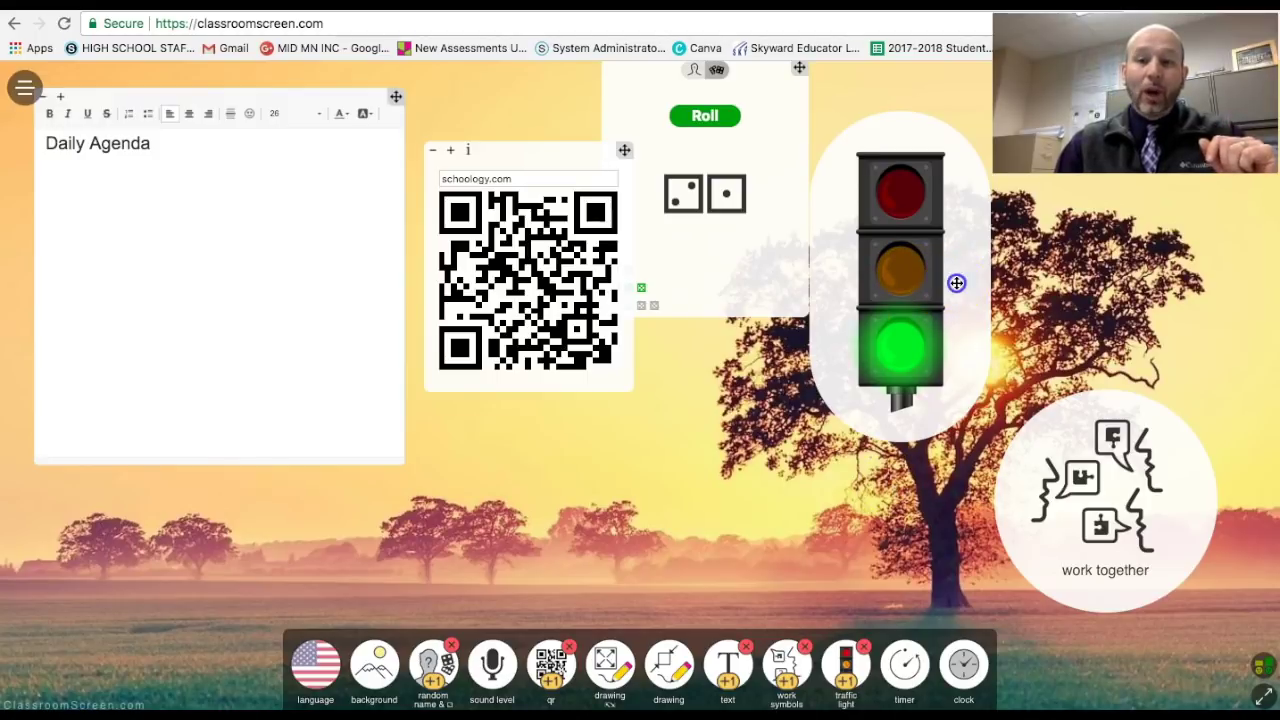
{"action": "left_click_drag", "start_coordinate": [957, 280], "coordinate": [712, 325]}
{"action": "left_click", "coordinate": [864, 649]}
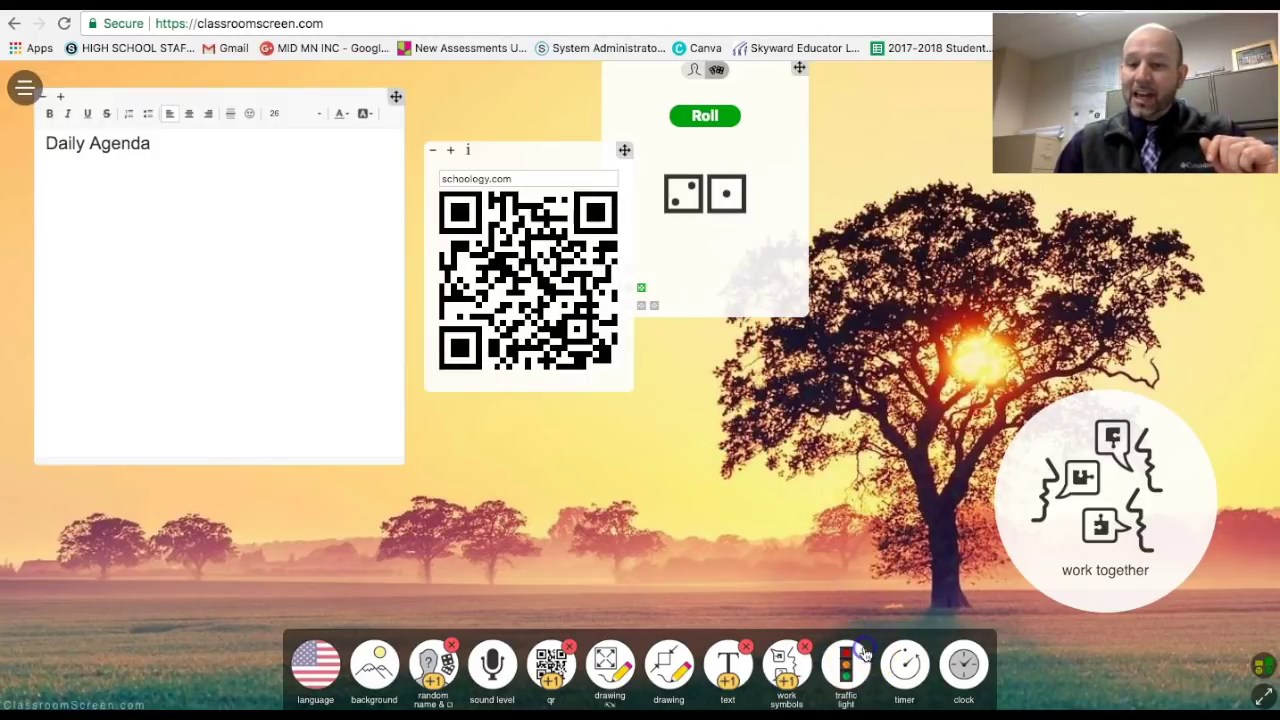
- Add a timer to the board and set it to 03:00
{"action": "left_click", "coordinate": [904, 668]}
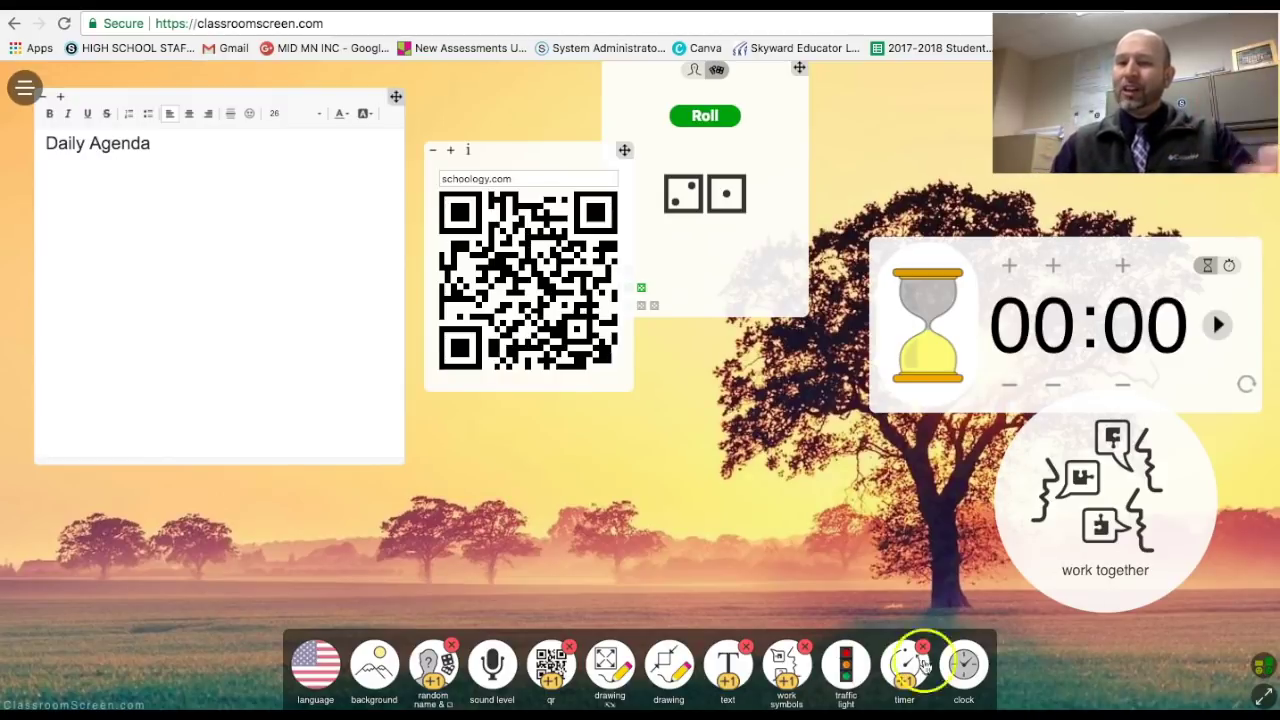
{"action": "left_click", "coordinate": [1053, 266]}
{"action": "left_click", "coordinate": [1053, 266]}
{"action": "left_click", "coordinate": [1053, 266]}
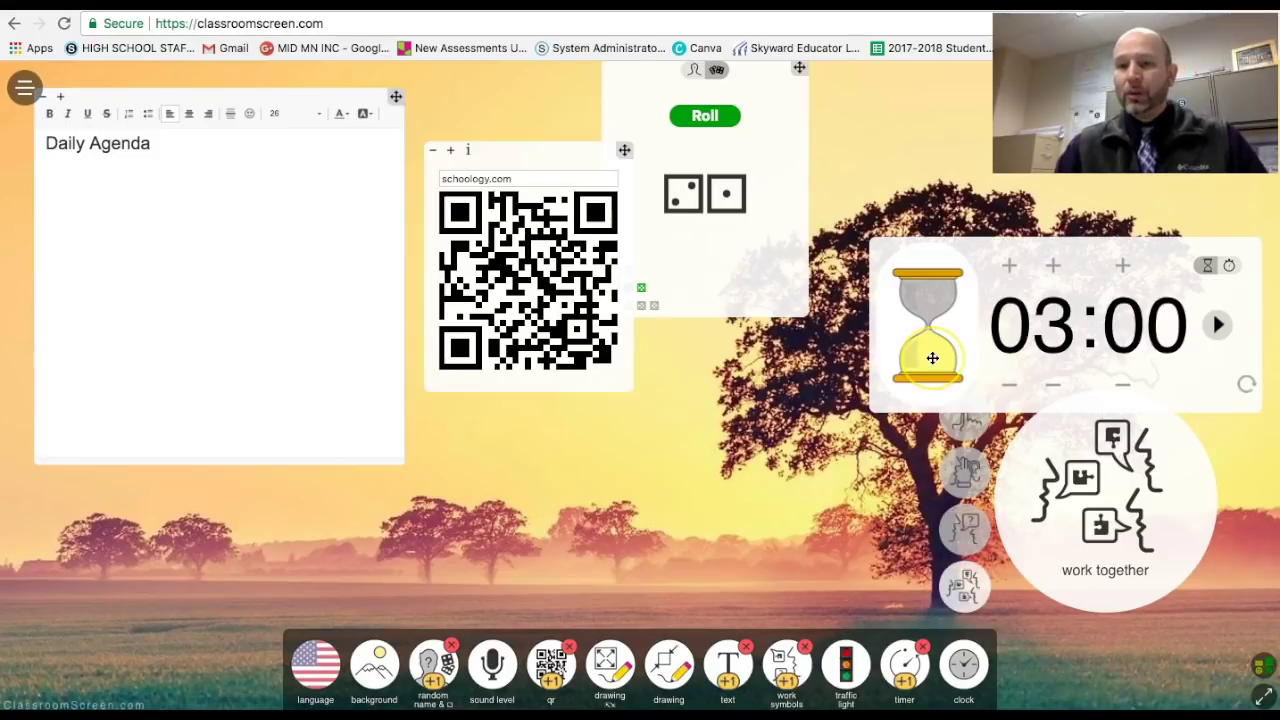
- Add a clock showing 11:47 and place it beneath the QR code
{"action": "left_click", "coordinate": [961, 668]}
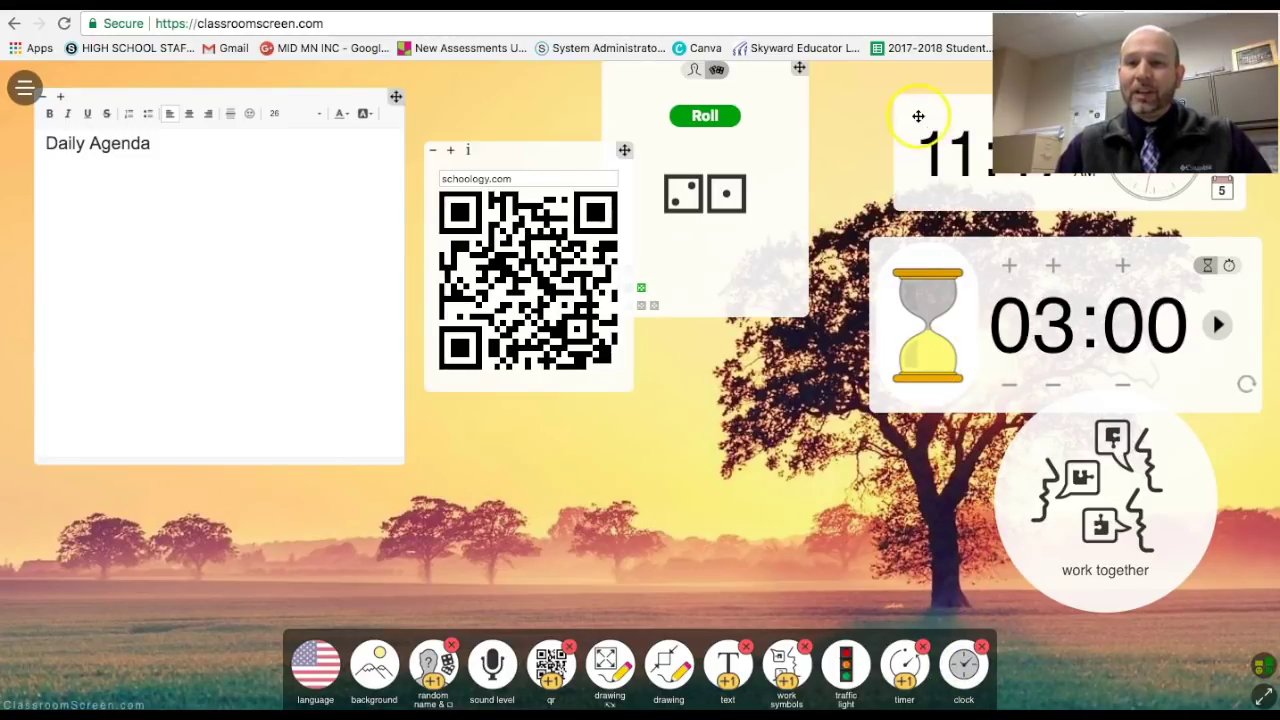
{"action": "left_click_drag", "start_coordinate": [920, 120], "coordinate": [449, 454]}
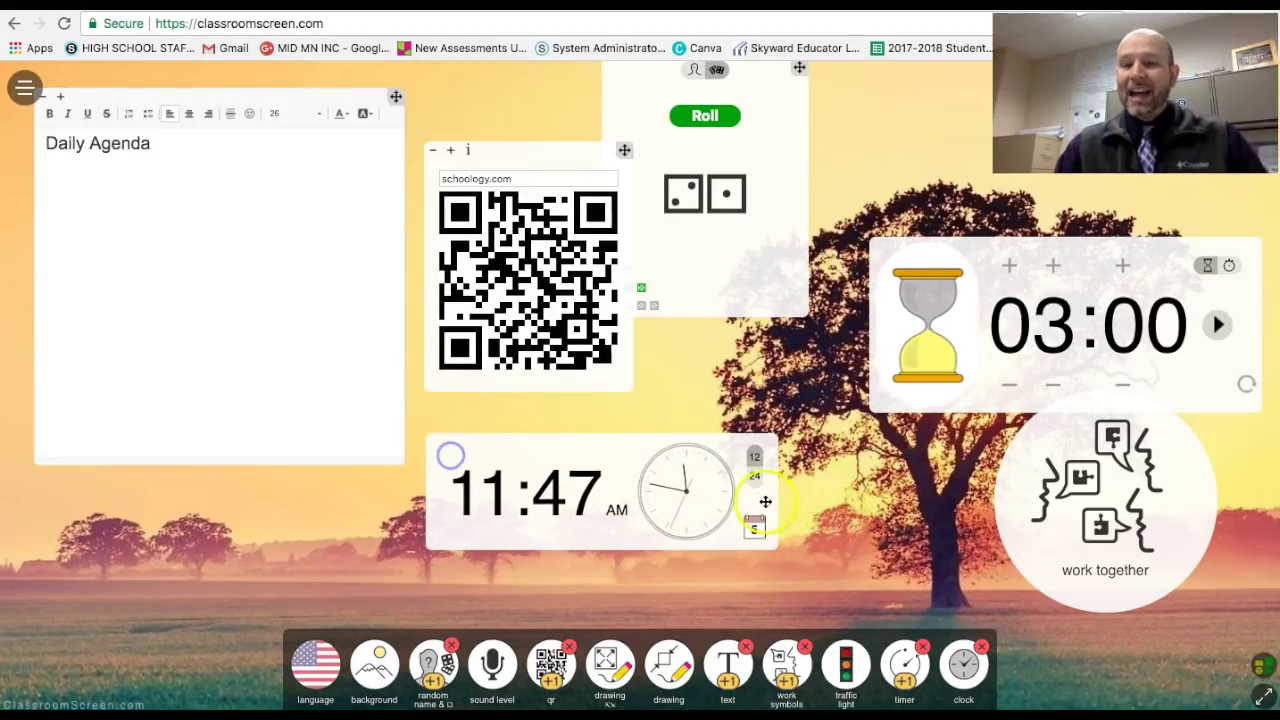